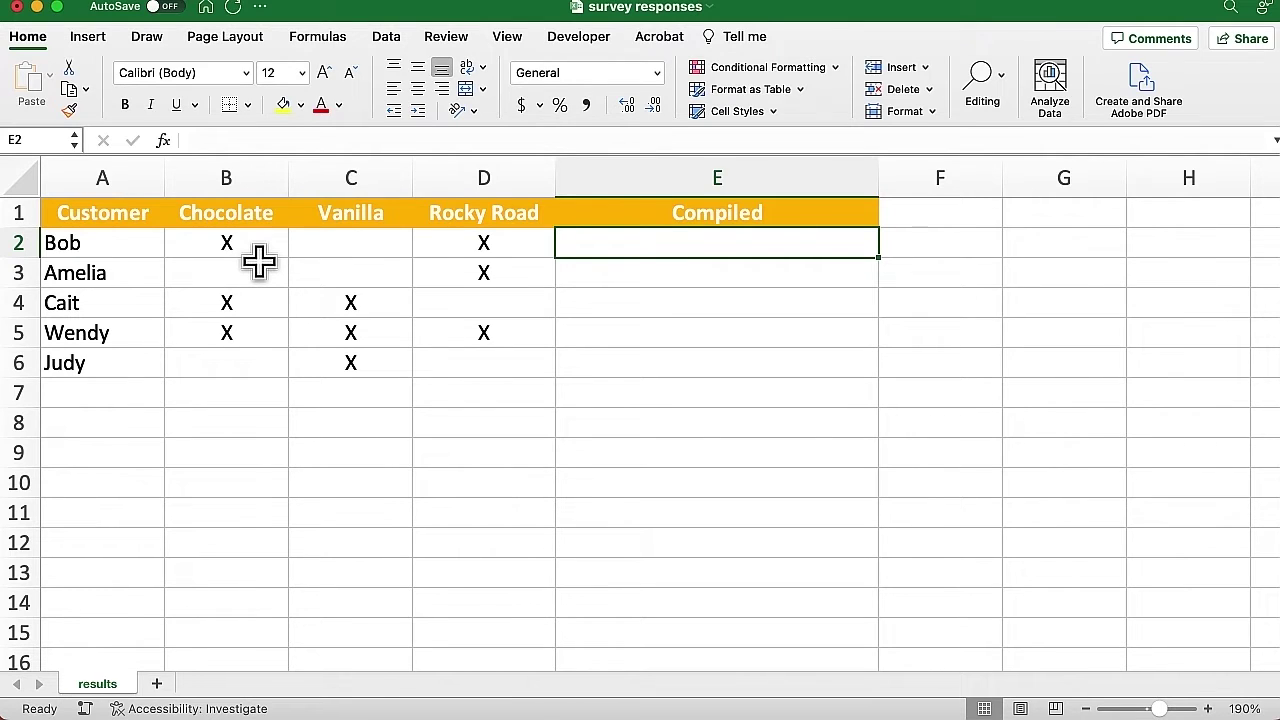
Step: Start an IF formula in cell E2 that tests whether B2 equals "x"
left_click(258, 244)
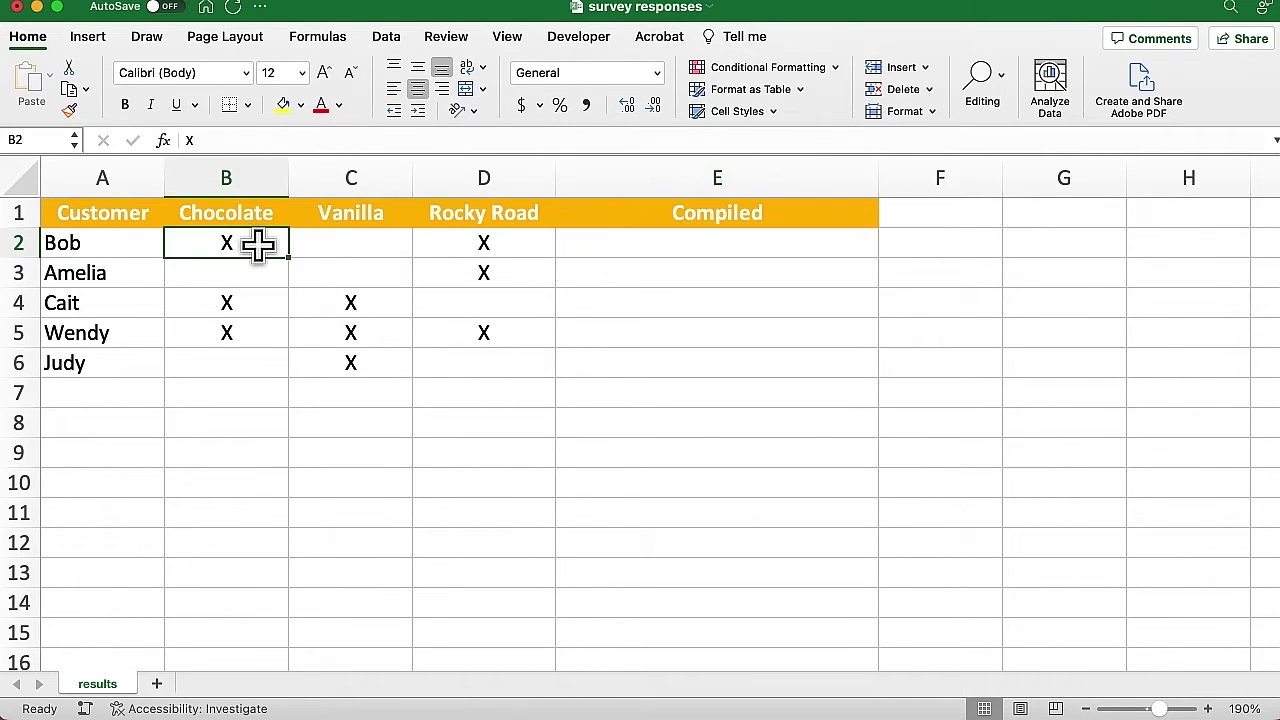
left_click(720, 241)
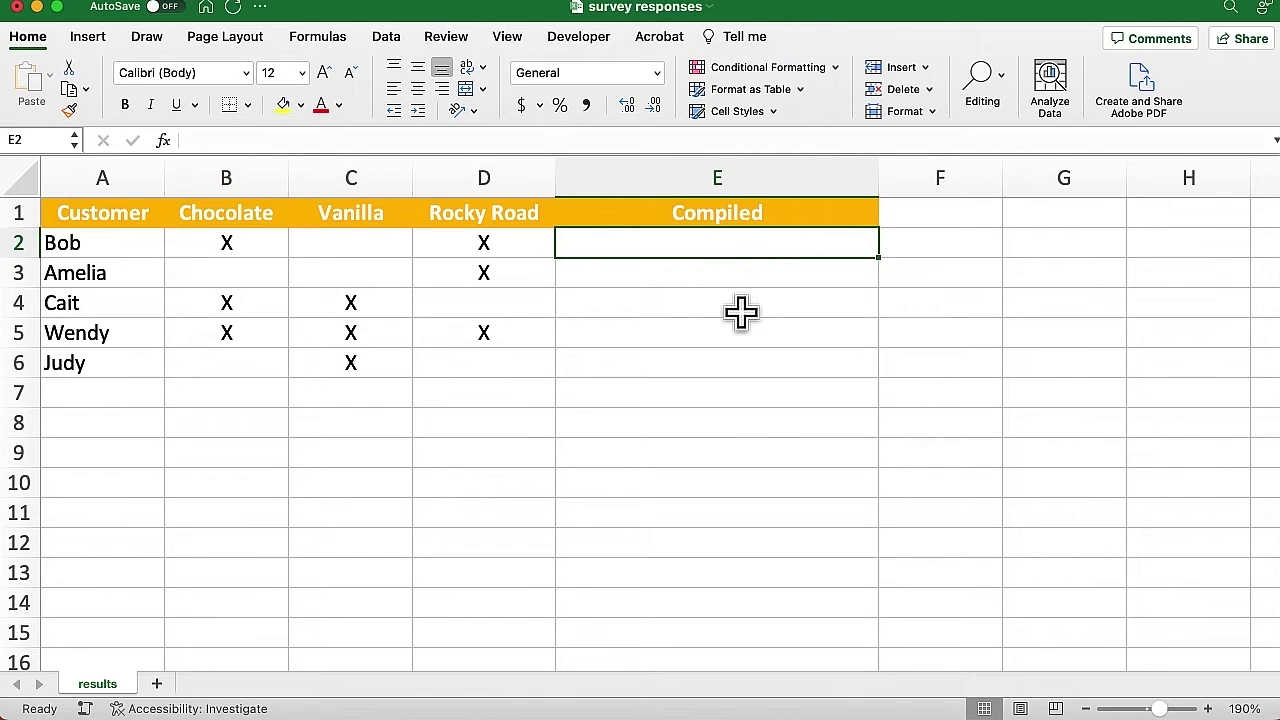
type("=")
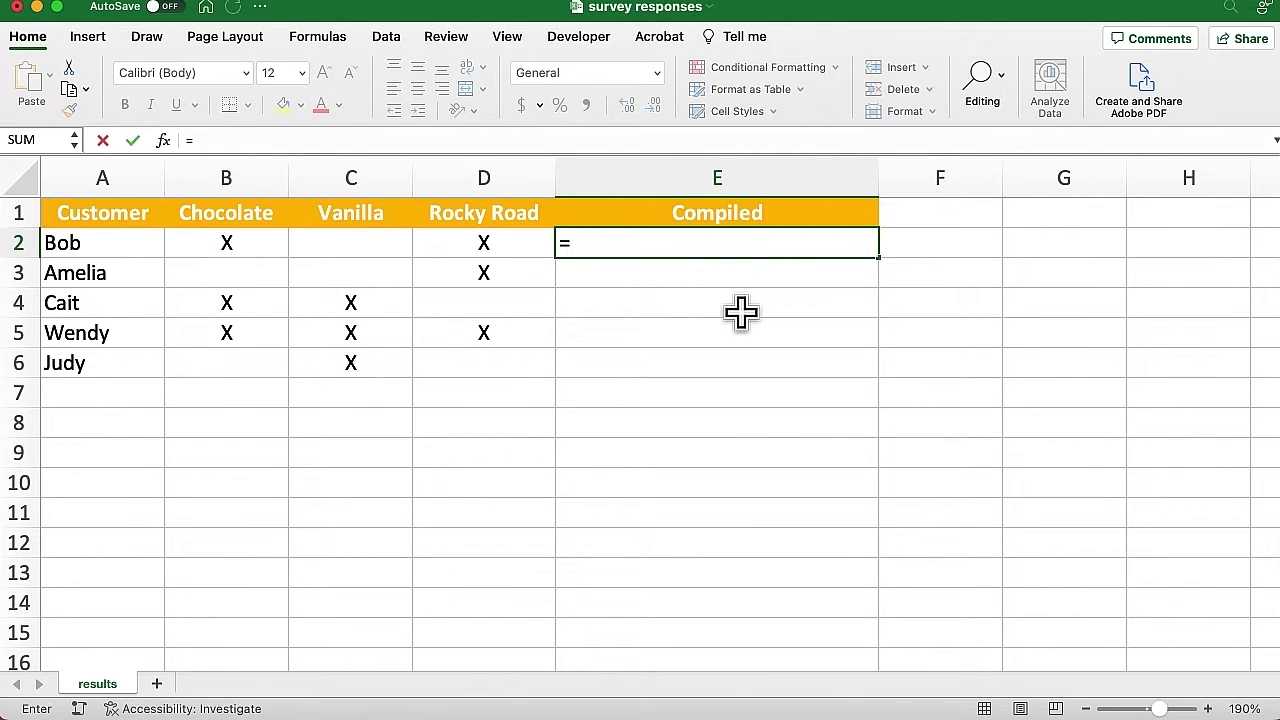
type("if(")
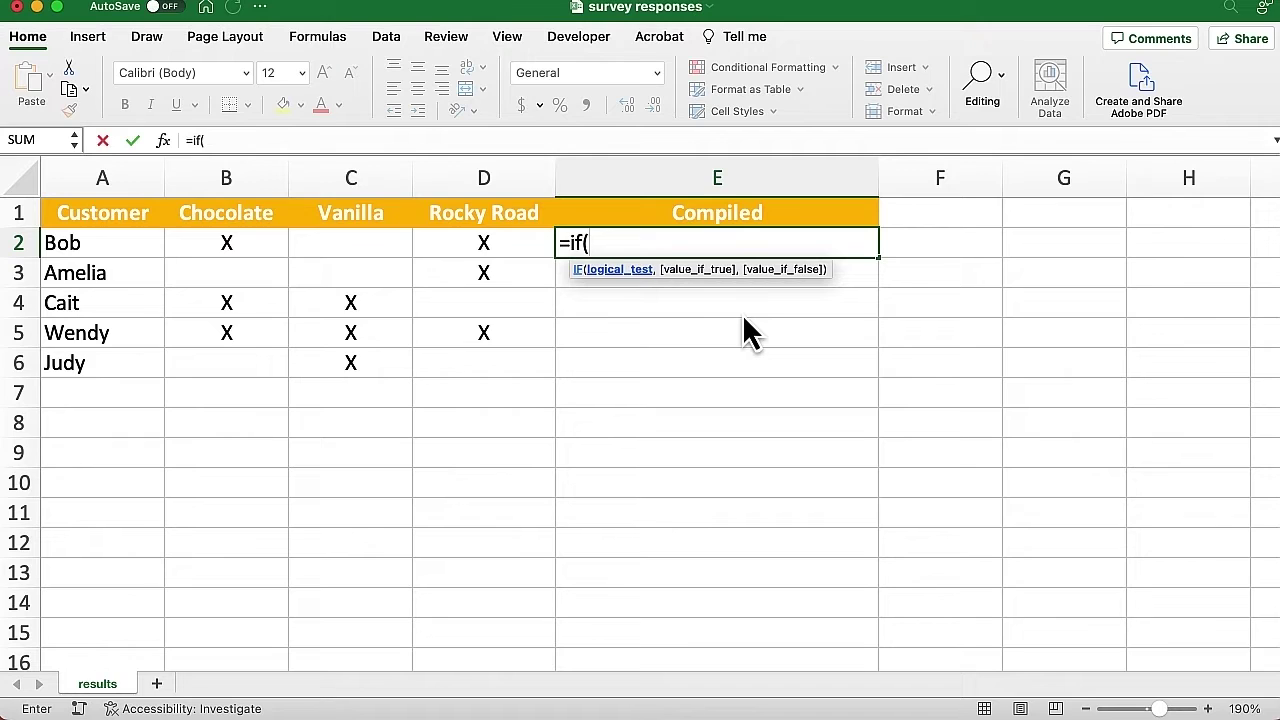
left_click(240, 240)
type("=")
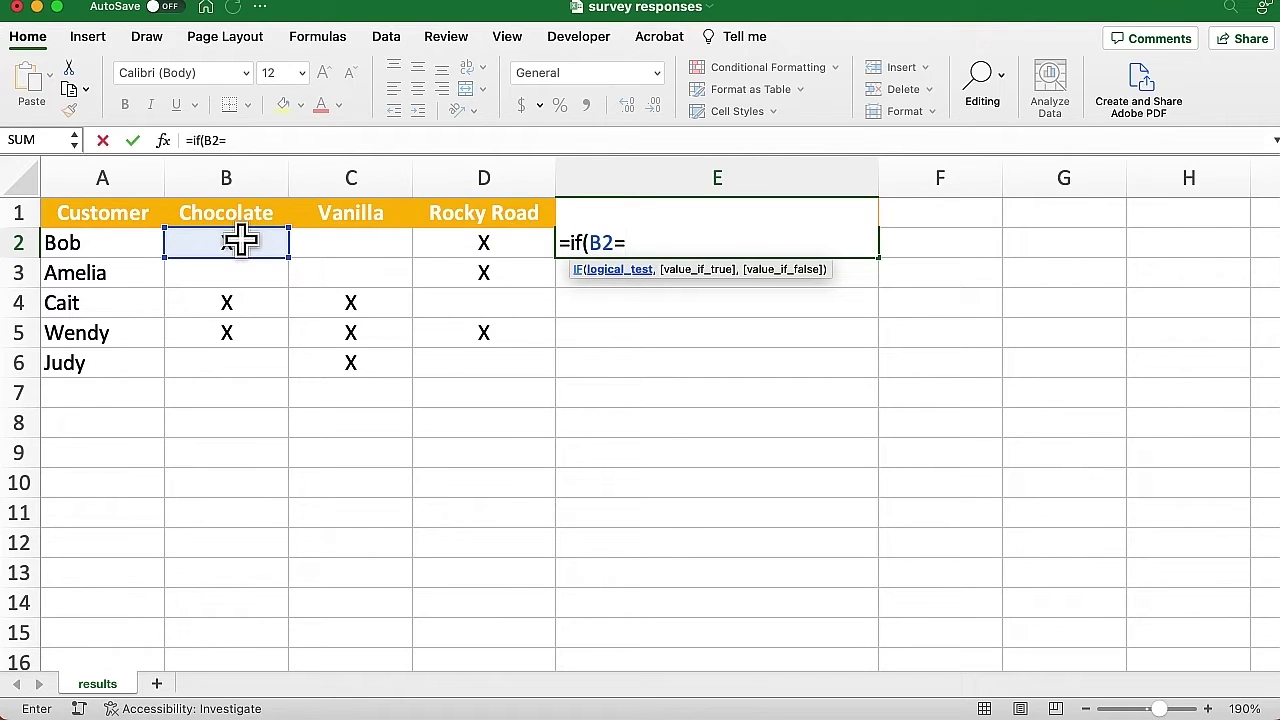
type("\"x\"")
type(",")
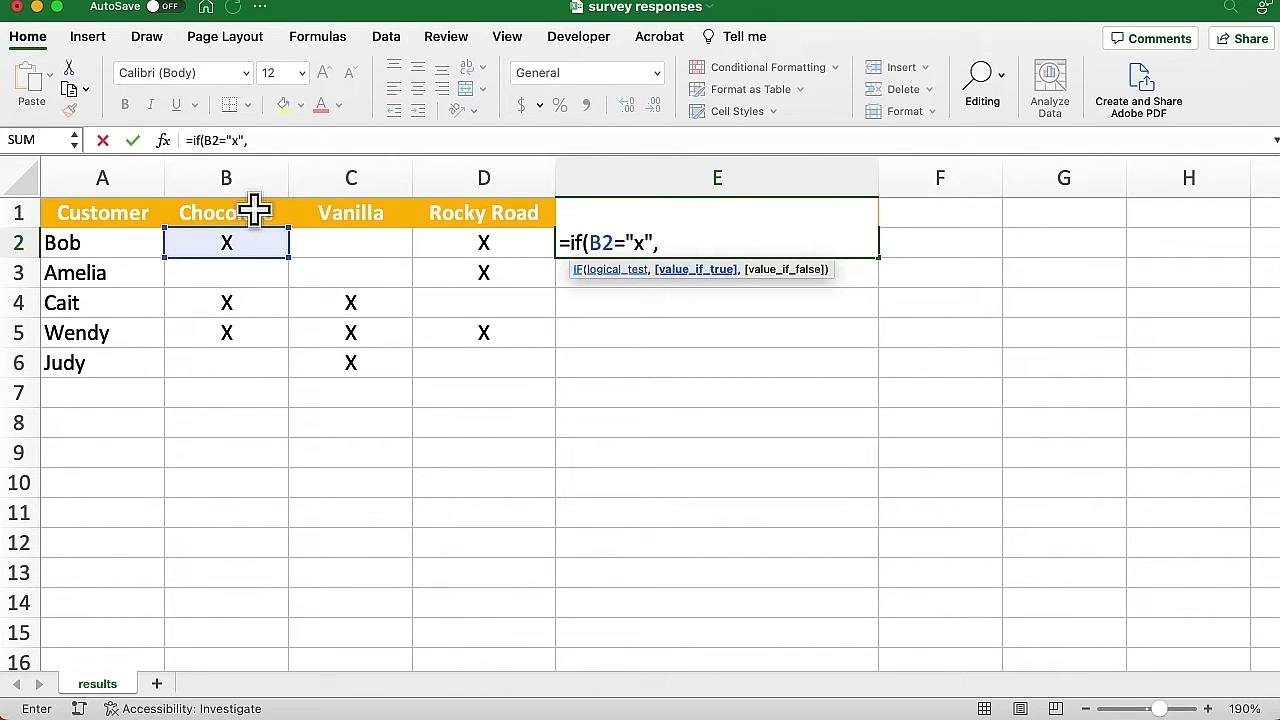
Step: Complete the E2 formula so it returns the absolute header reference $B$1 if true and an empty string "" if false
left_click(255, 210)
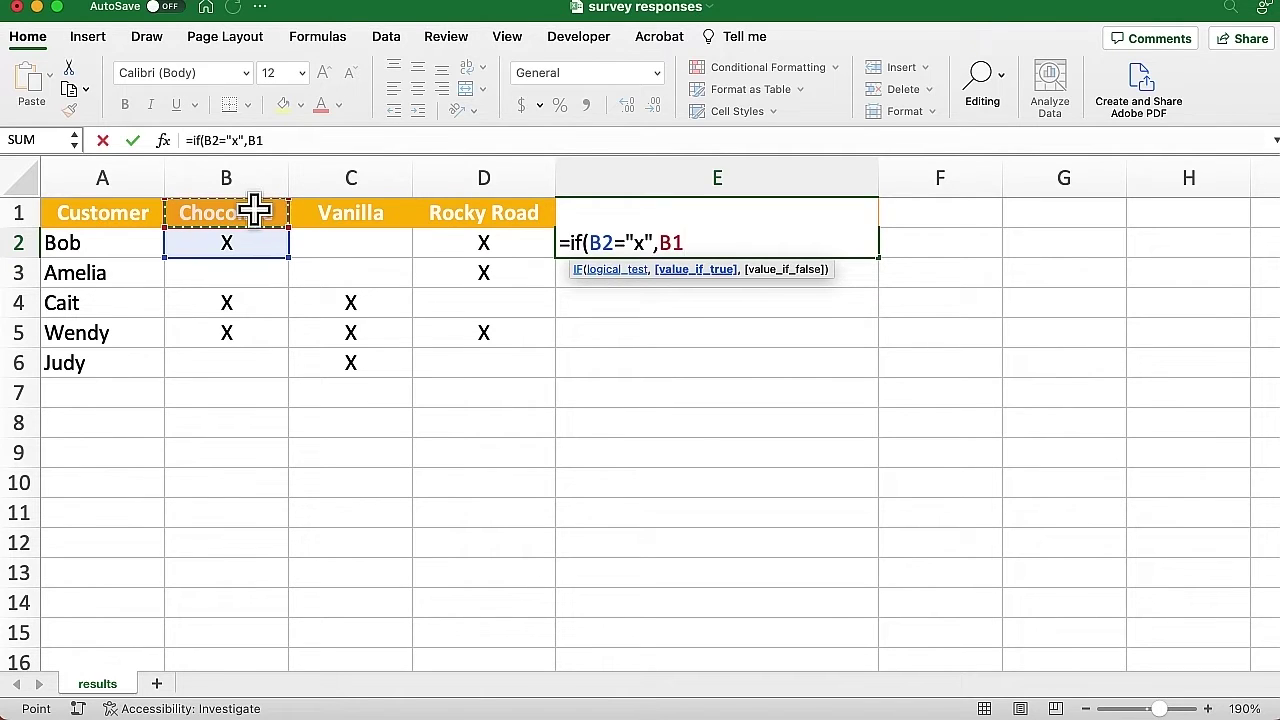
key("F4")
type(",")
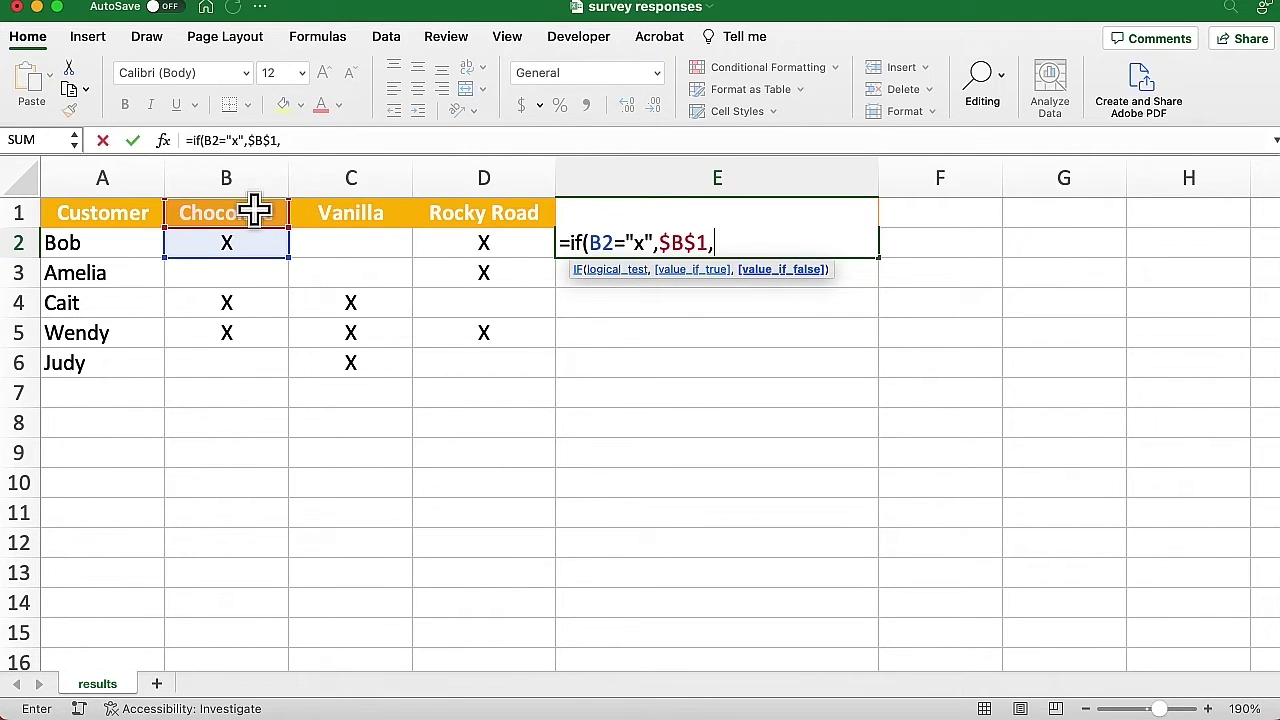
type("\"\")")
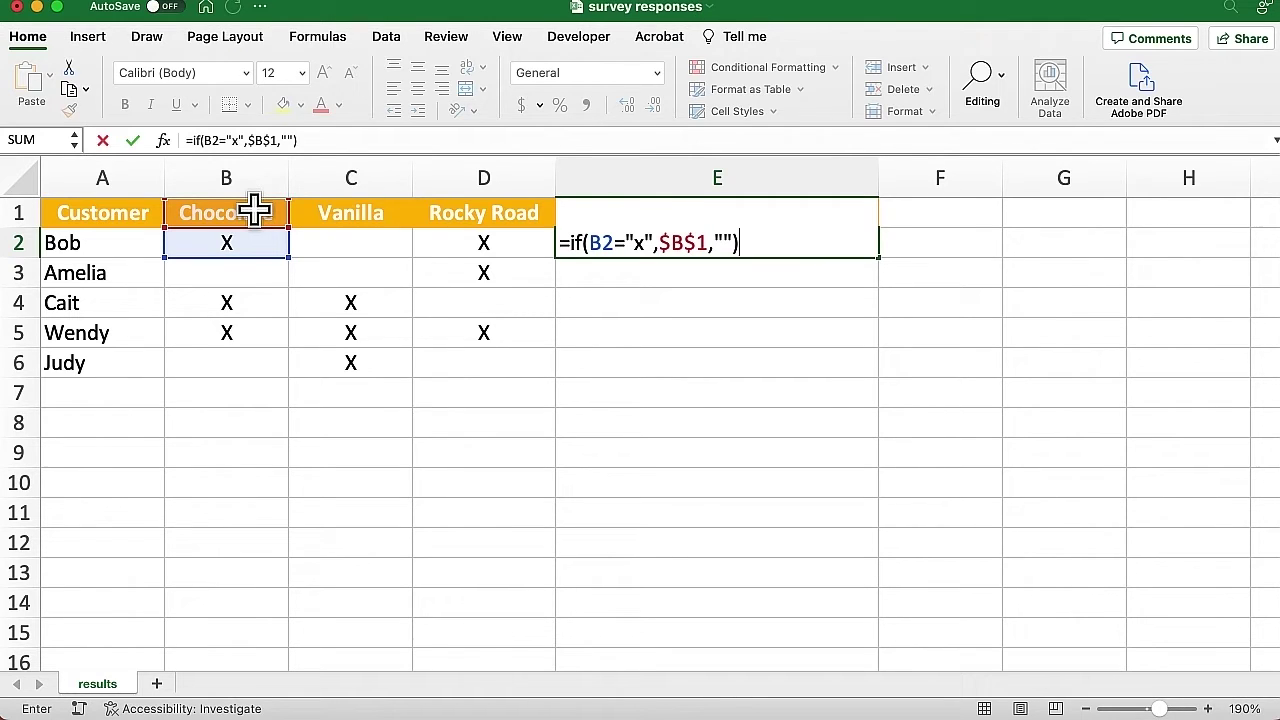
key("ctrl+Return")
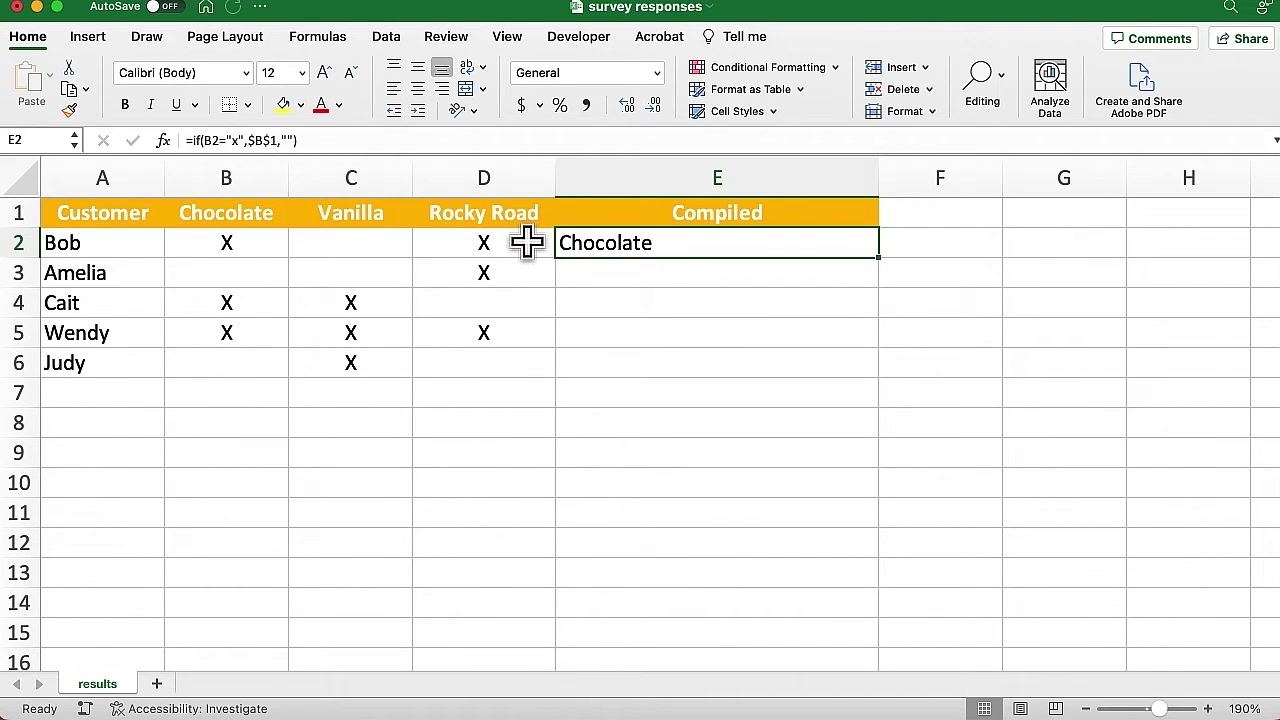
Step: Append IF(C2="x",$C$1,"") after the existing IF in the E2 formula, separated by a space
double_click(686, 243)
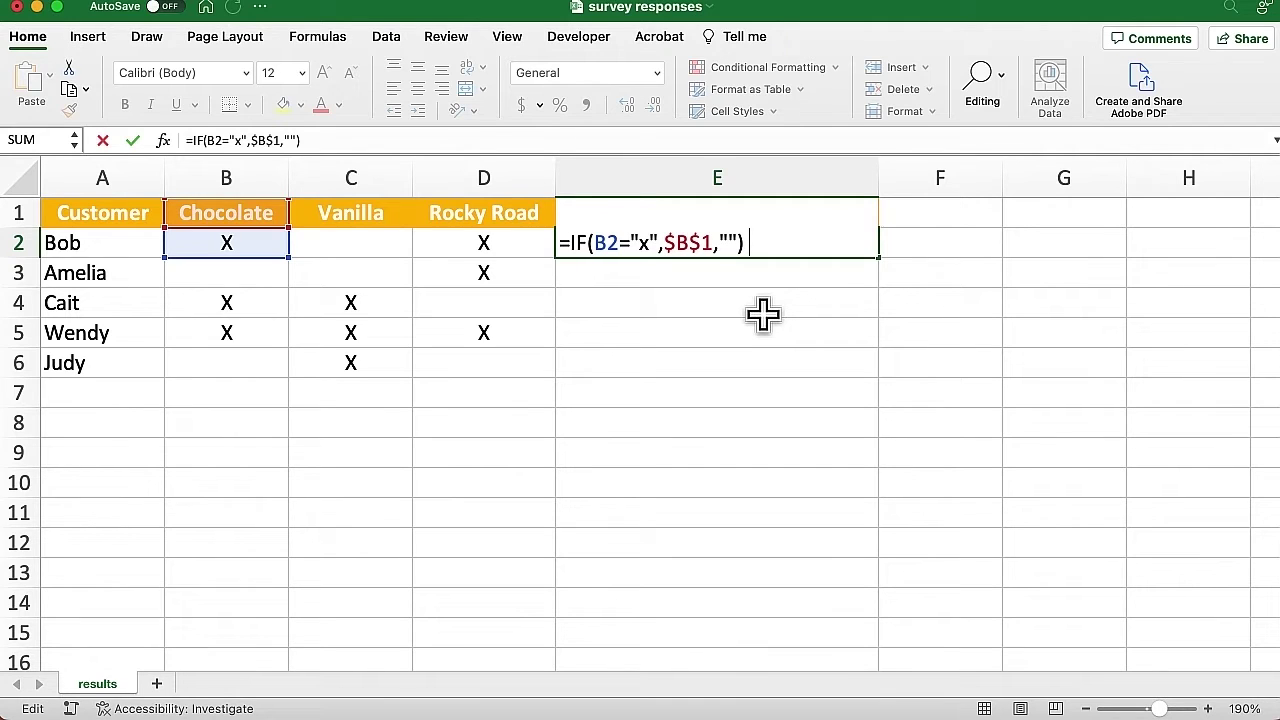
type("if(")
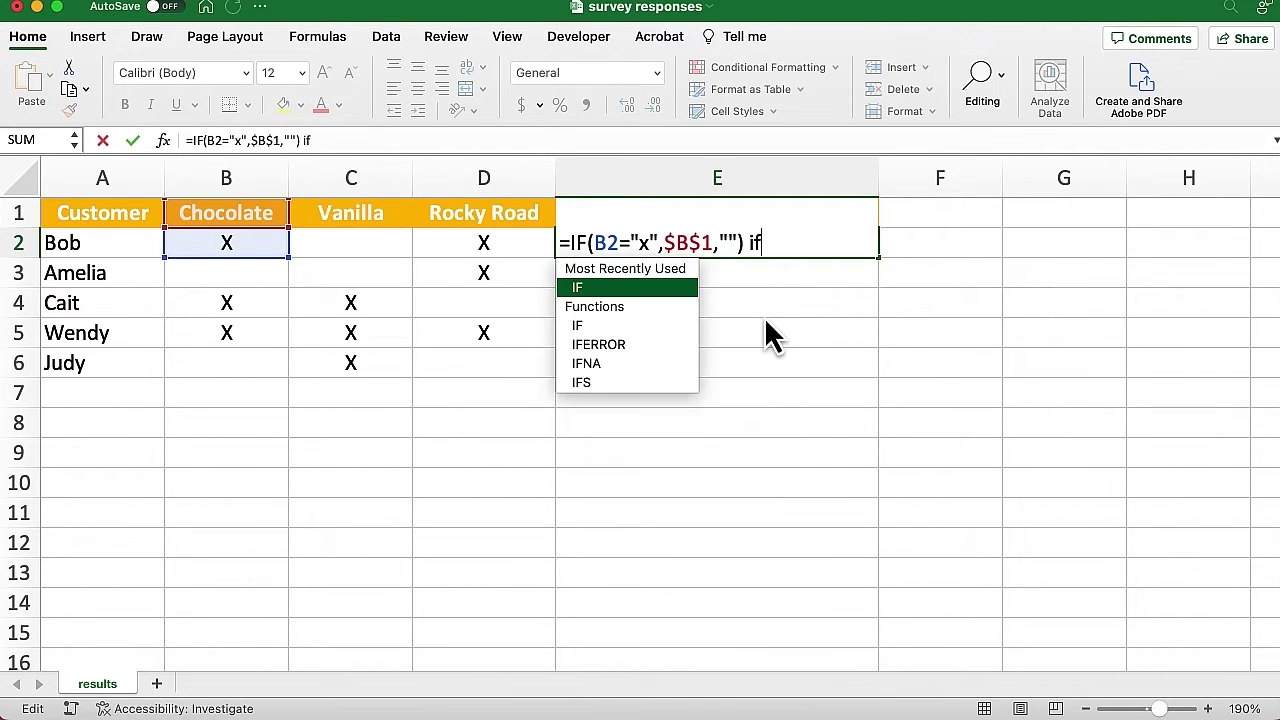
left_click(325, 249)
type("=")
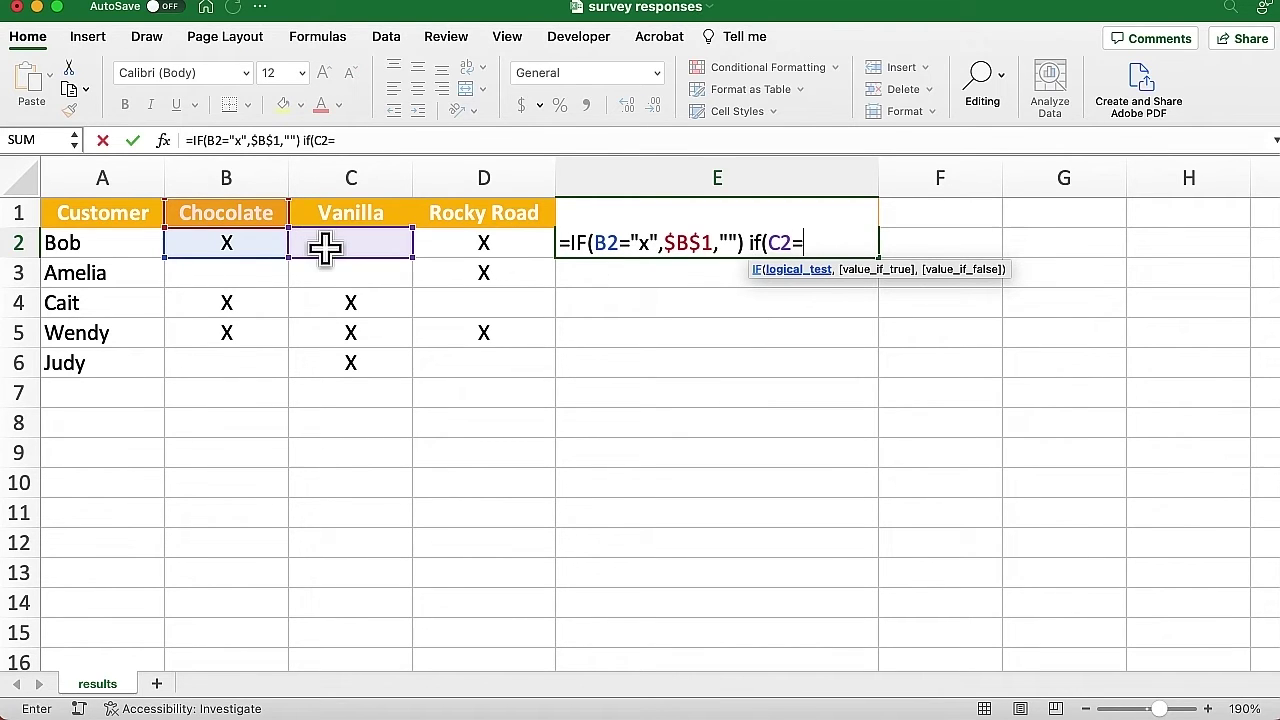
type("\"x\",")
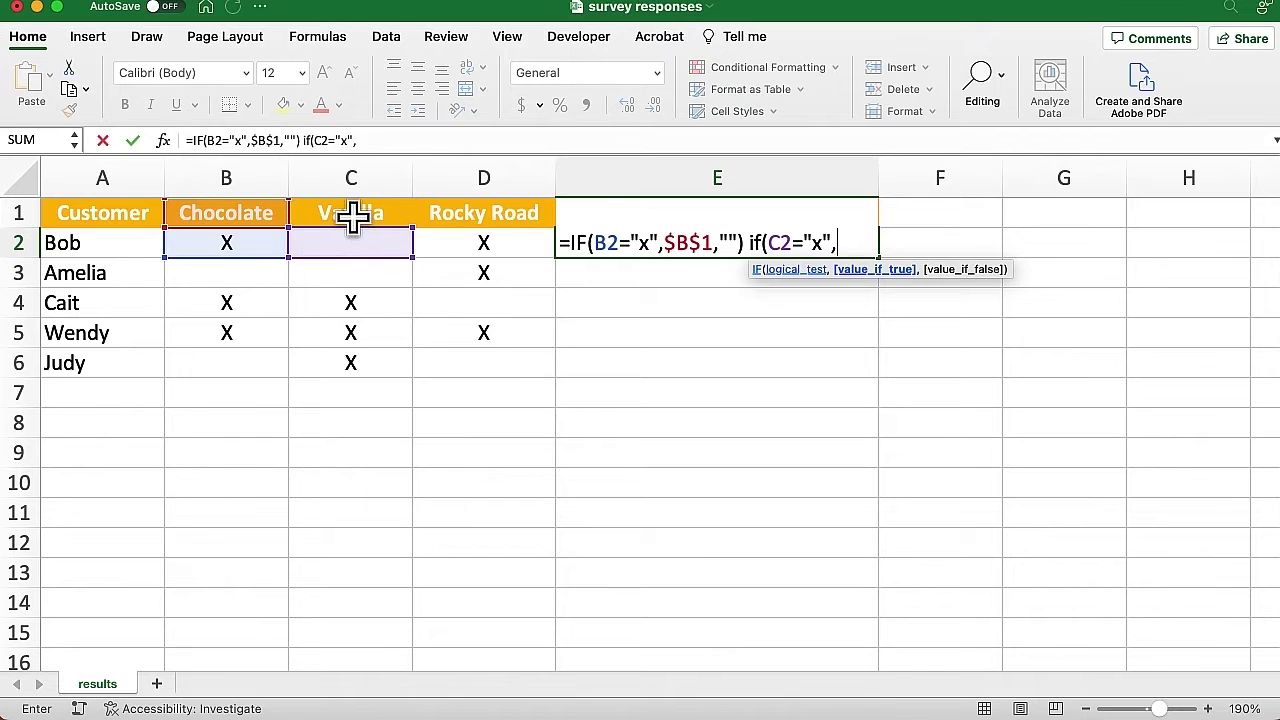
left_click(352, 216)
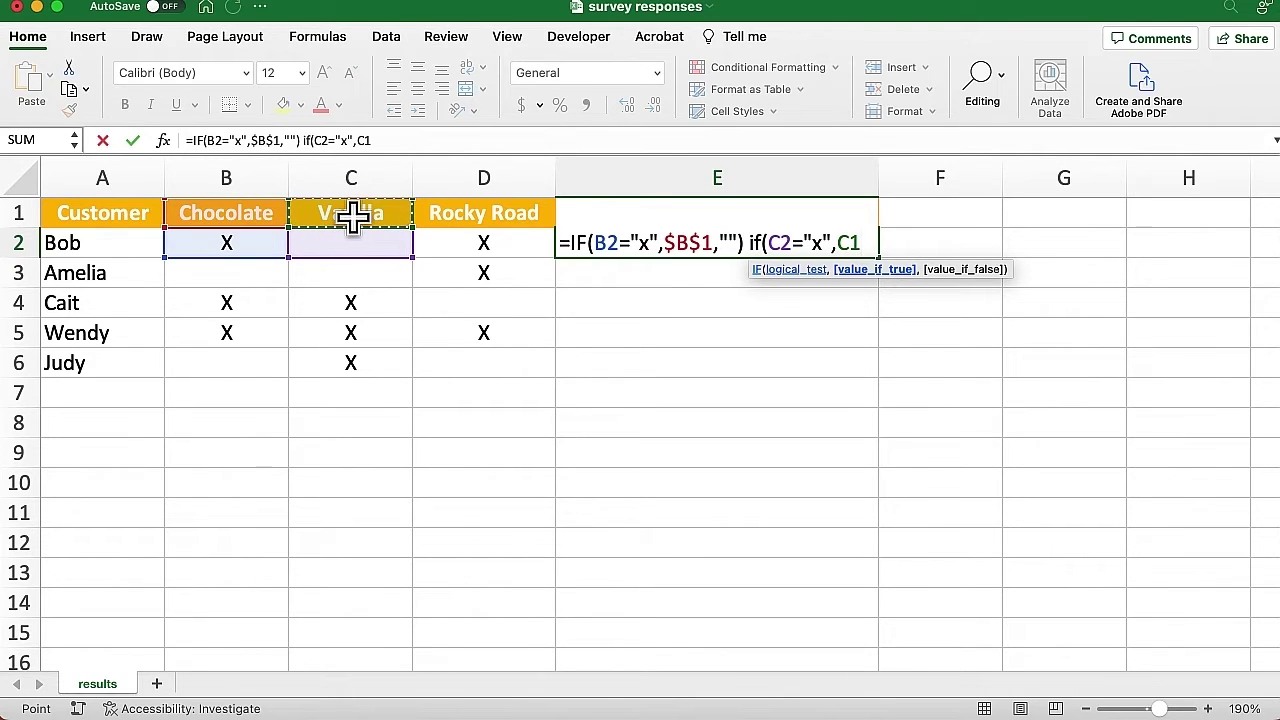
key("F4")
type(",")
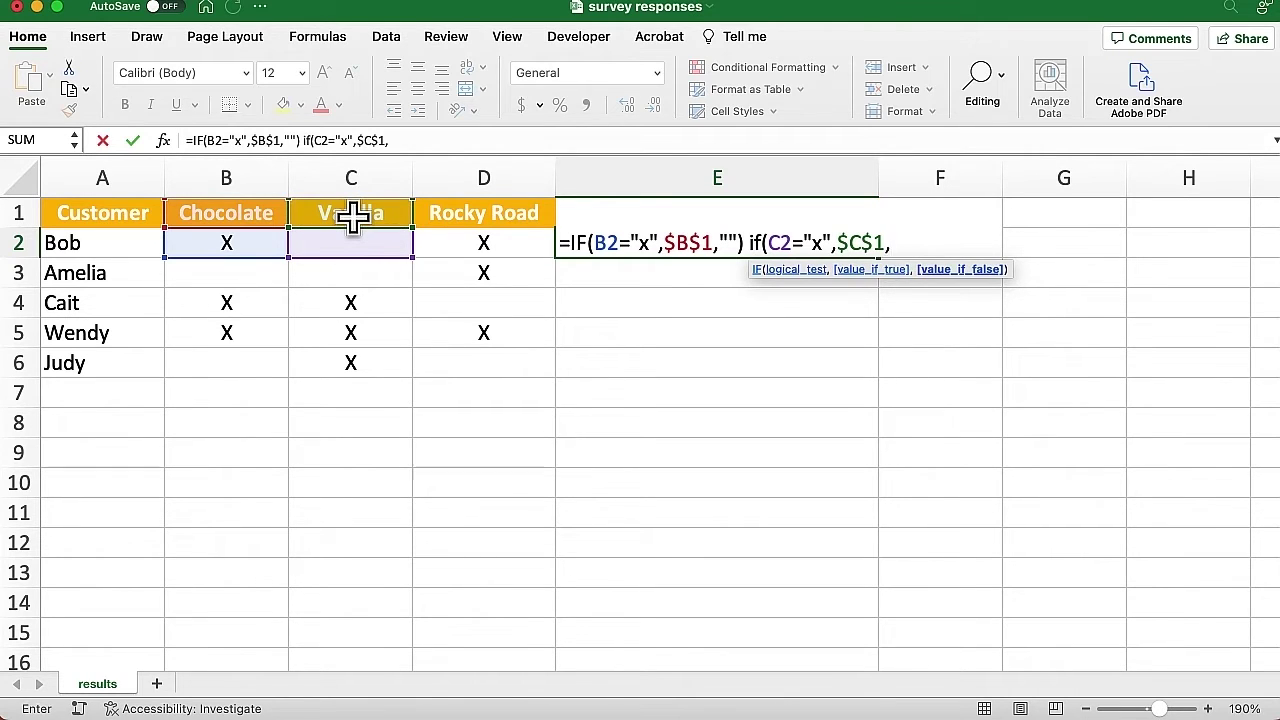
type("\"\")")
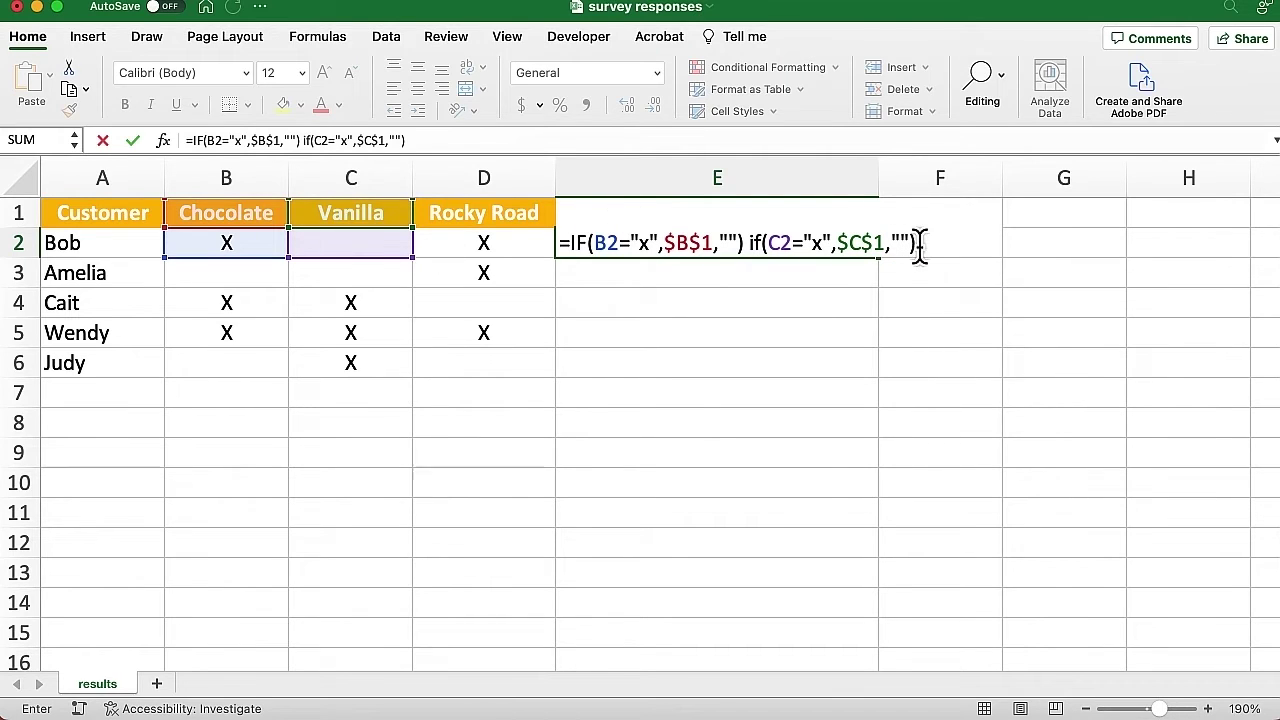
Step: Duplicate the C2 IF at the end of the E2 formula, change its references to D2 and $D$1, and commit the formula
left_click_drag(925, 243, 748, 243)
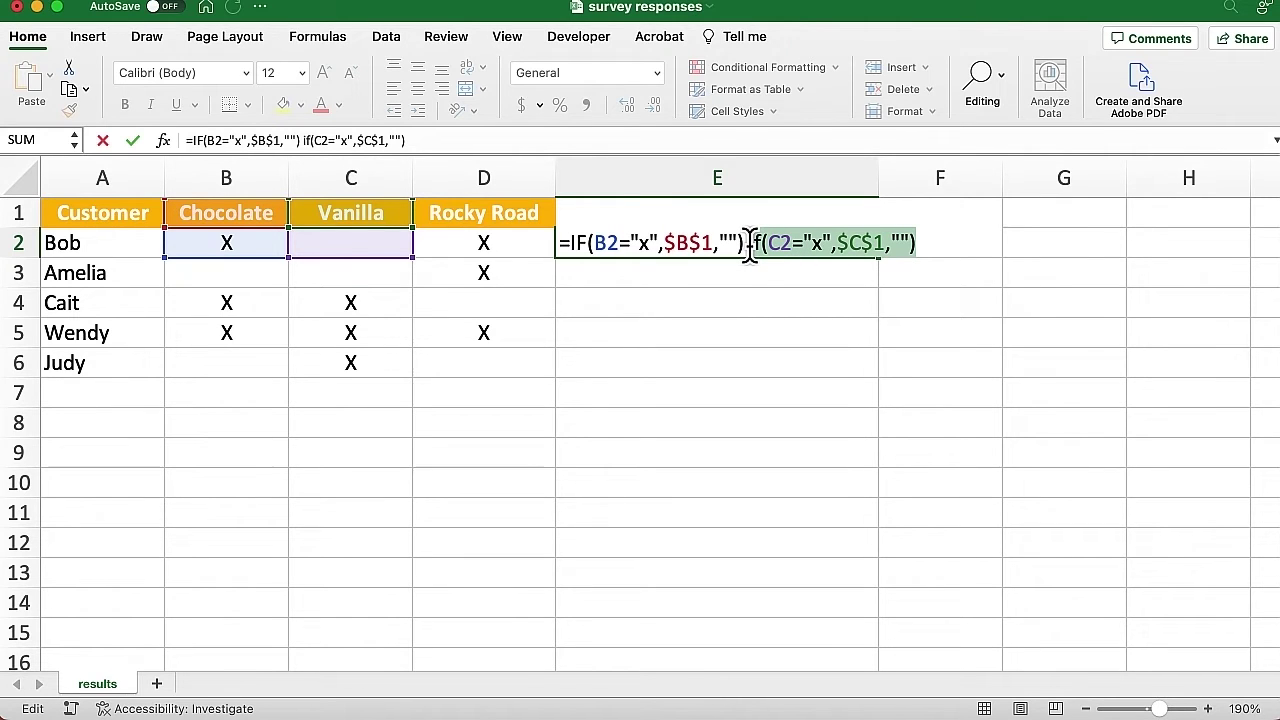
left_click(923, 238)
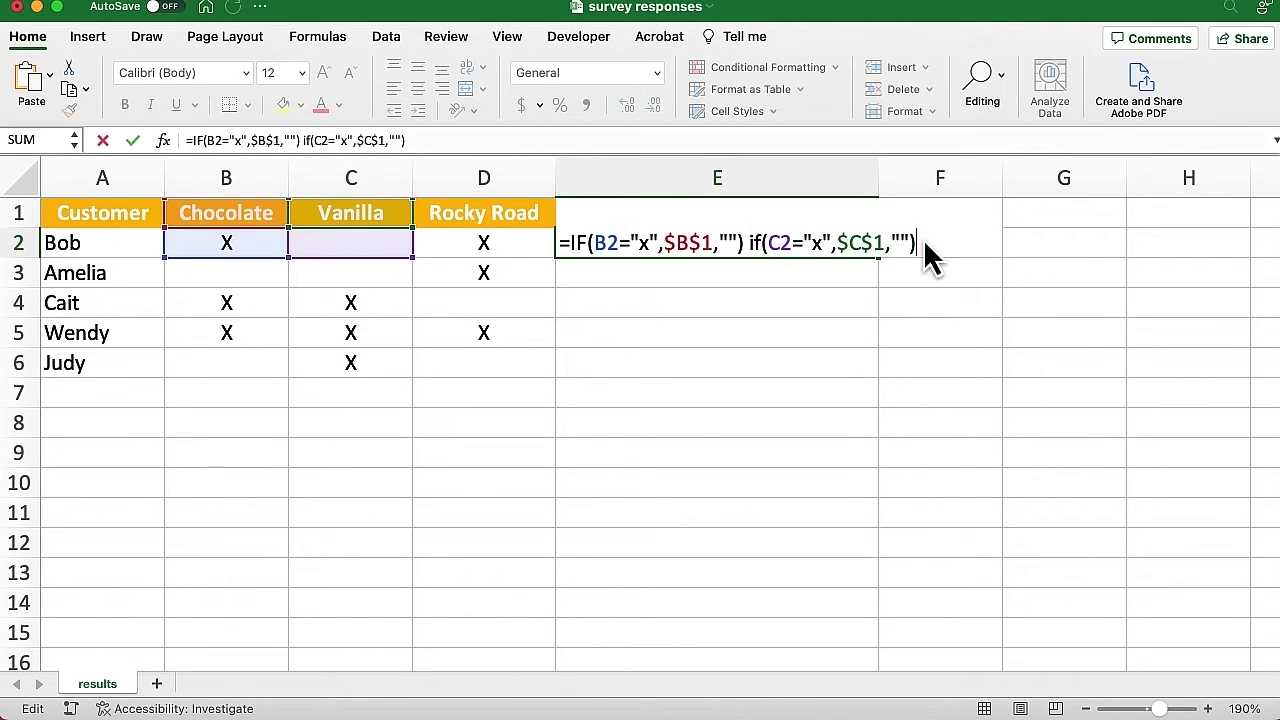
key("super+v")
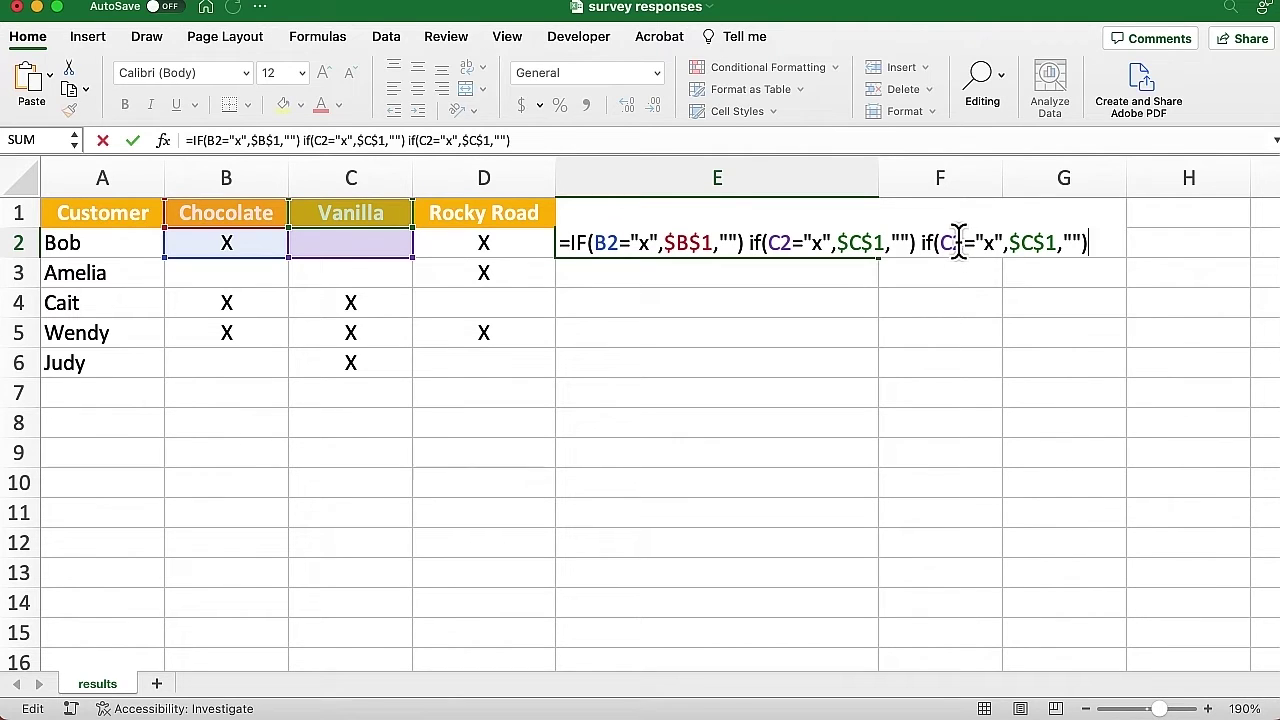
left_click(958, 243)
key("BackSpace")
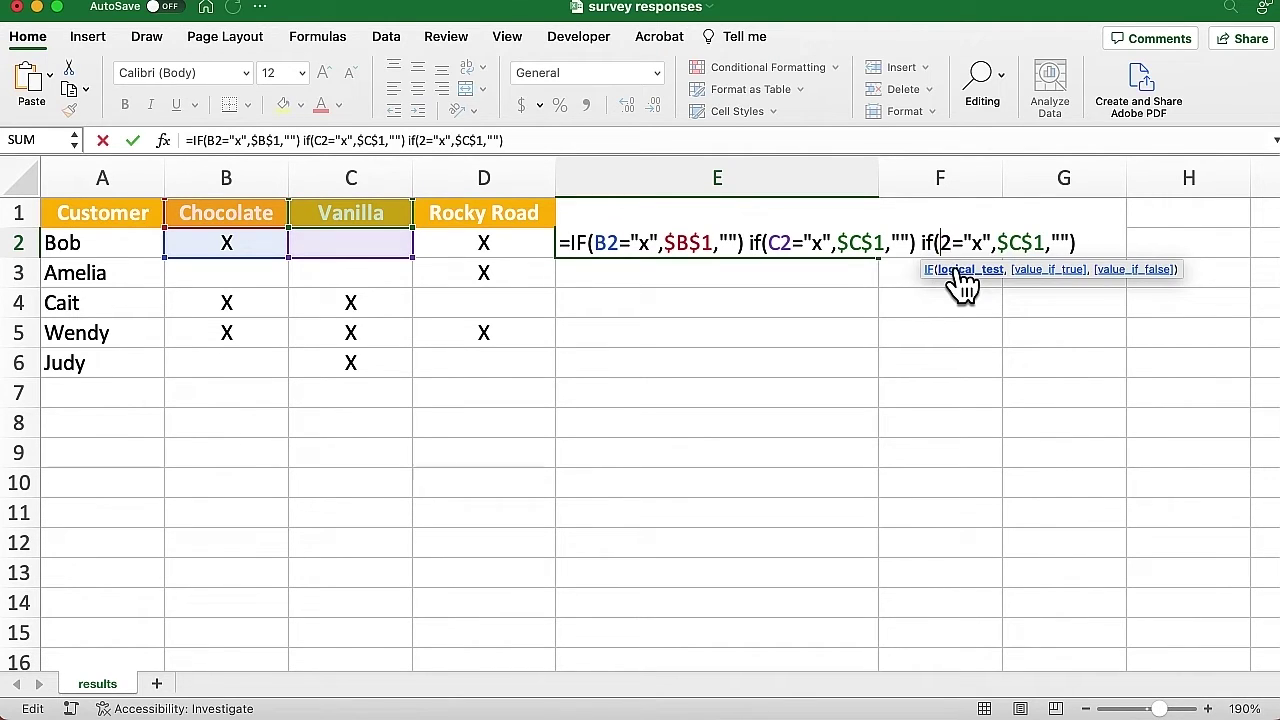
type("D")
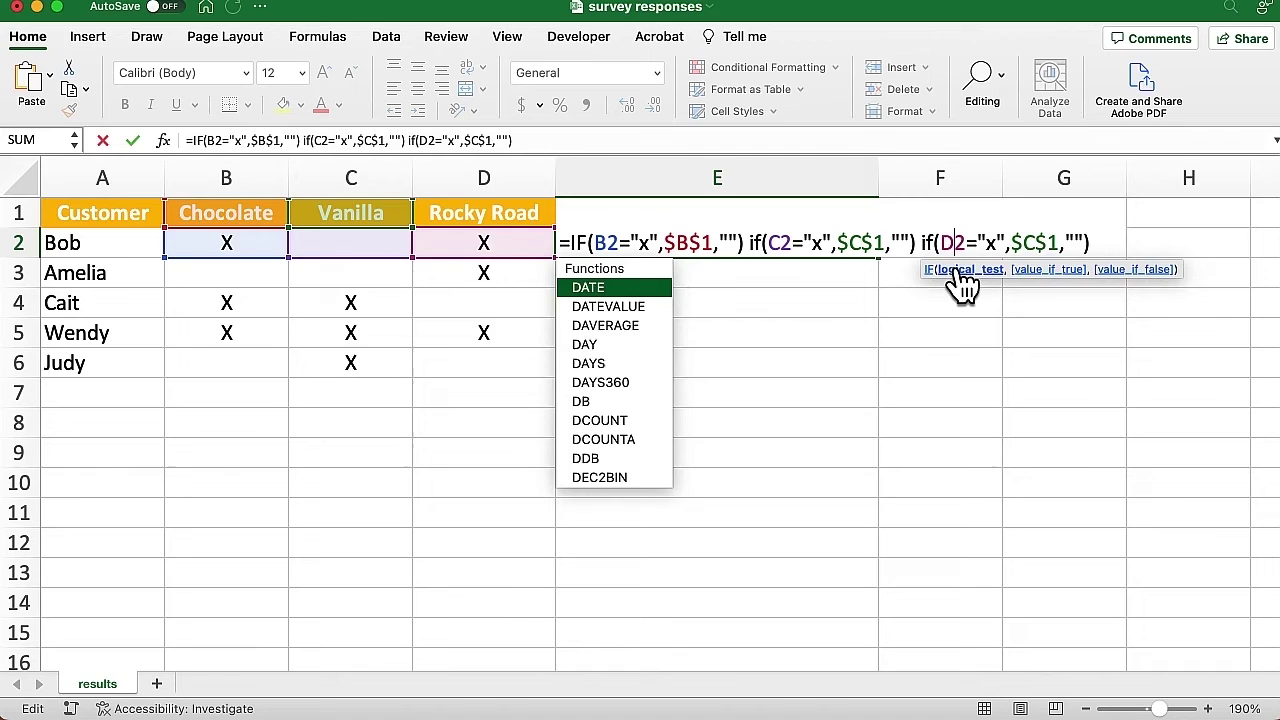
left_click(1033, 243)
key("BackSpace")
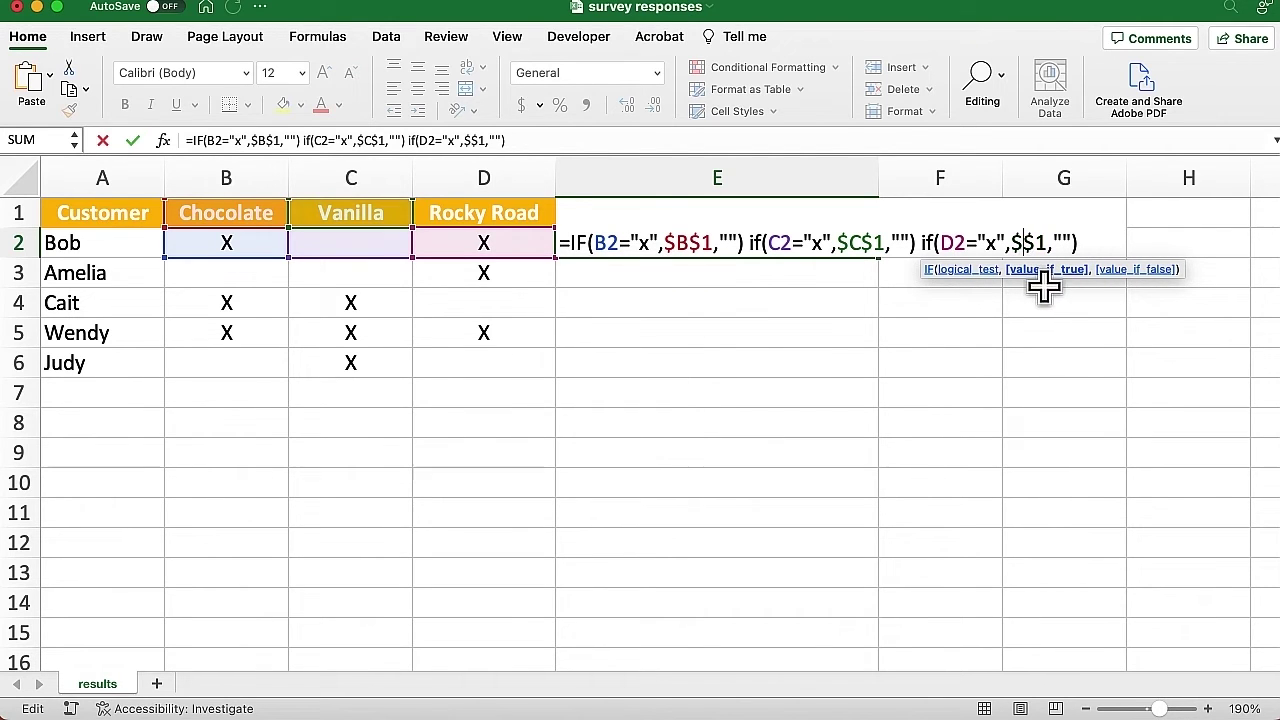
type("D")
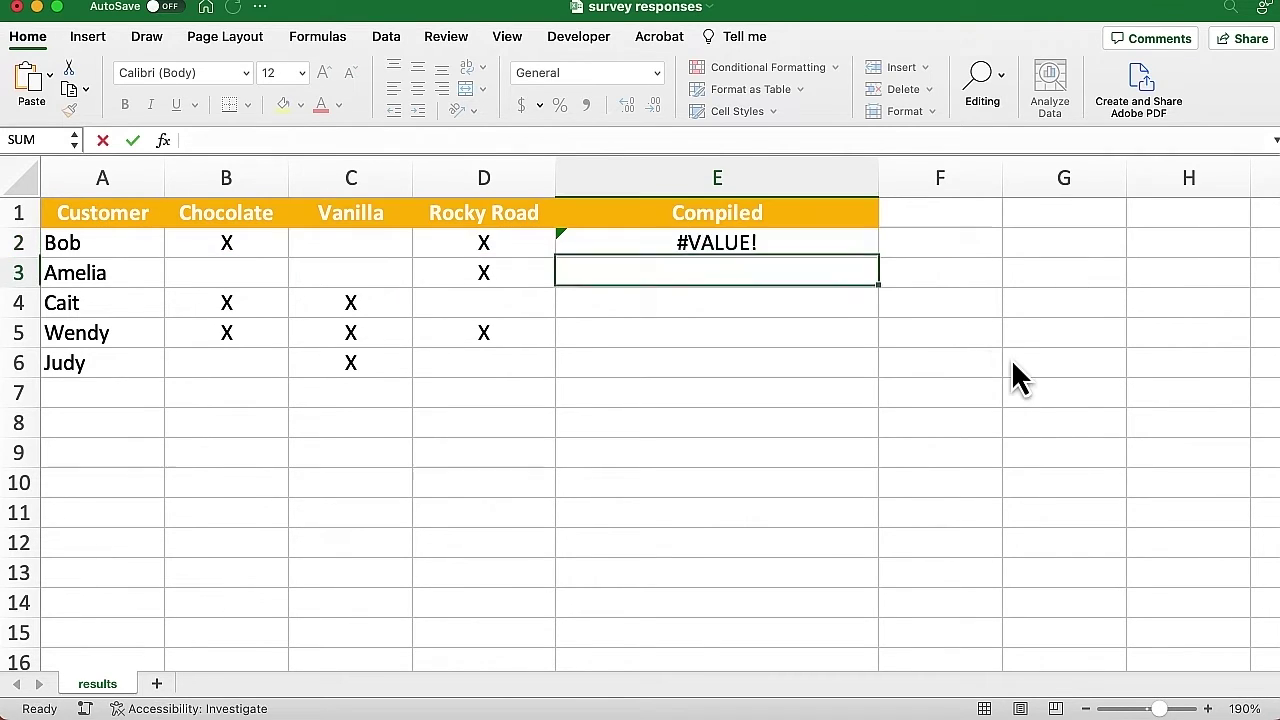
key("Return")
Step: Insert the CONCATENATE function with its opening parenthesis before the first IF in the E2 formula
left_click(750, 243)
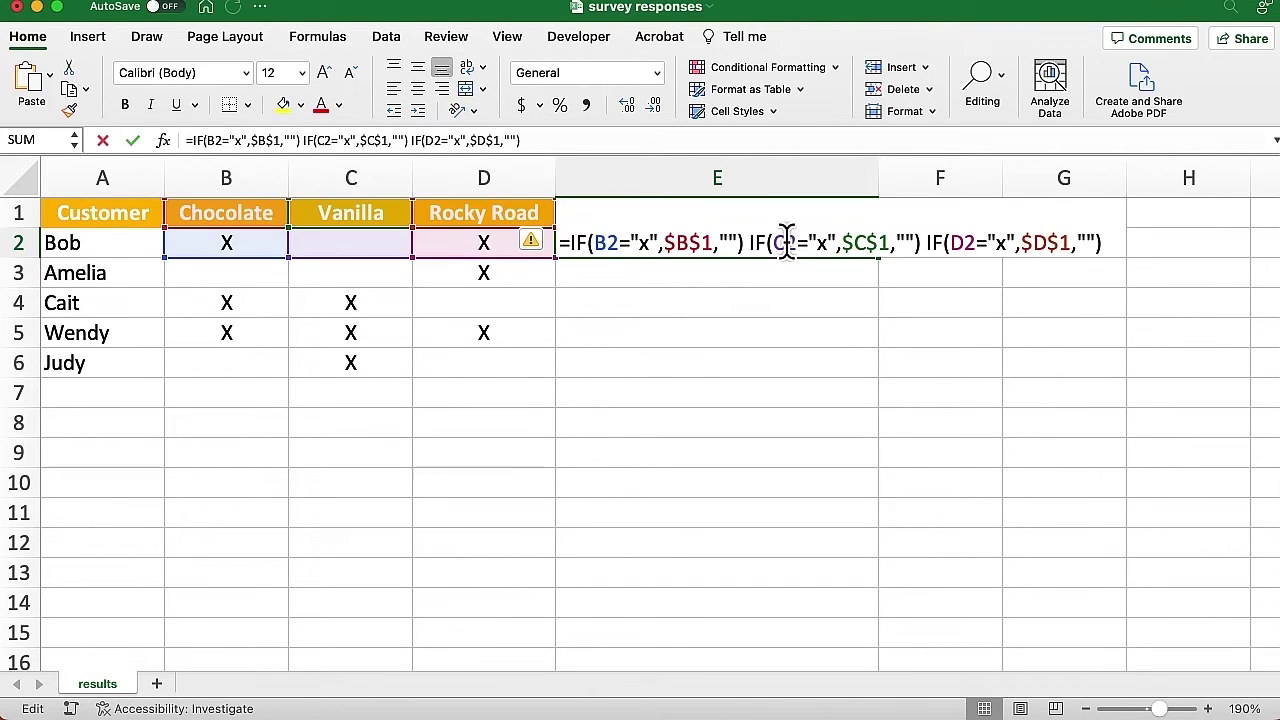
double_click(783, 243)
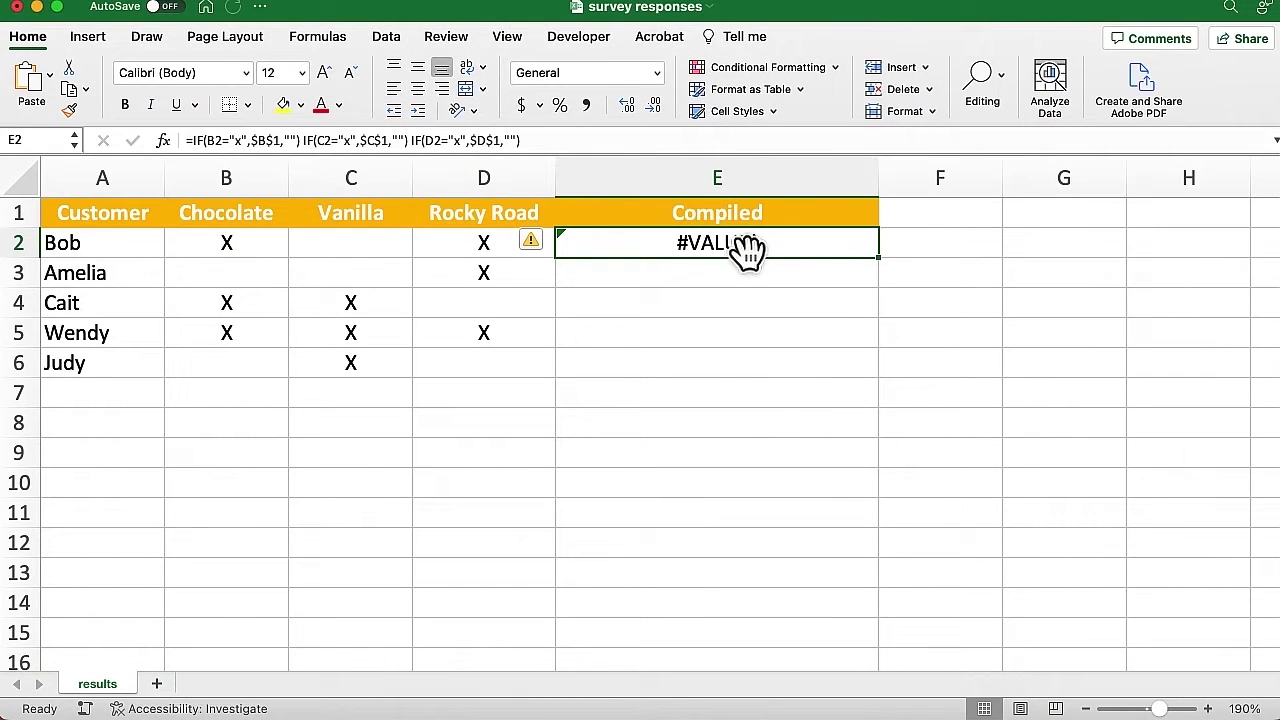
double_click(748, 250)
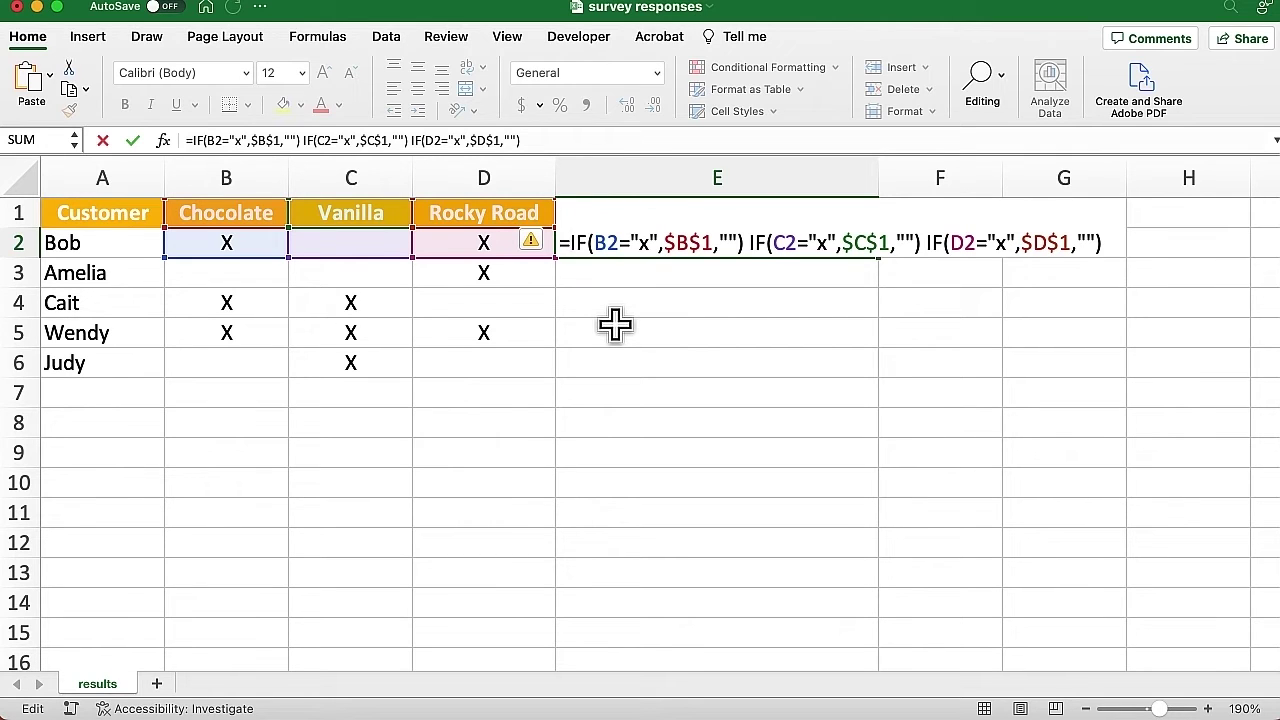
type("conca")
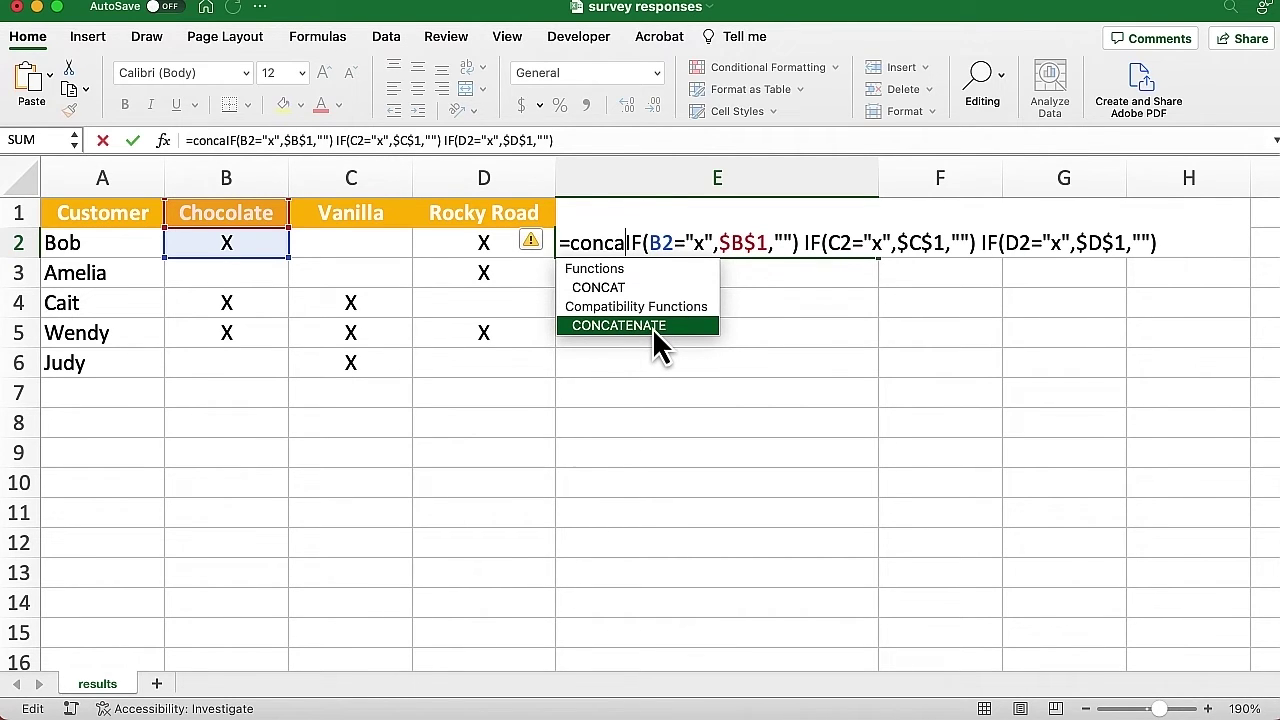
double_click(652, 327)
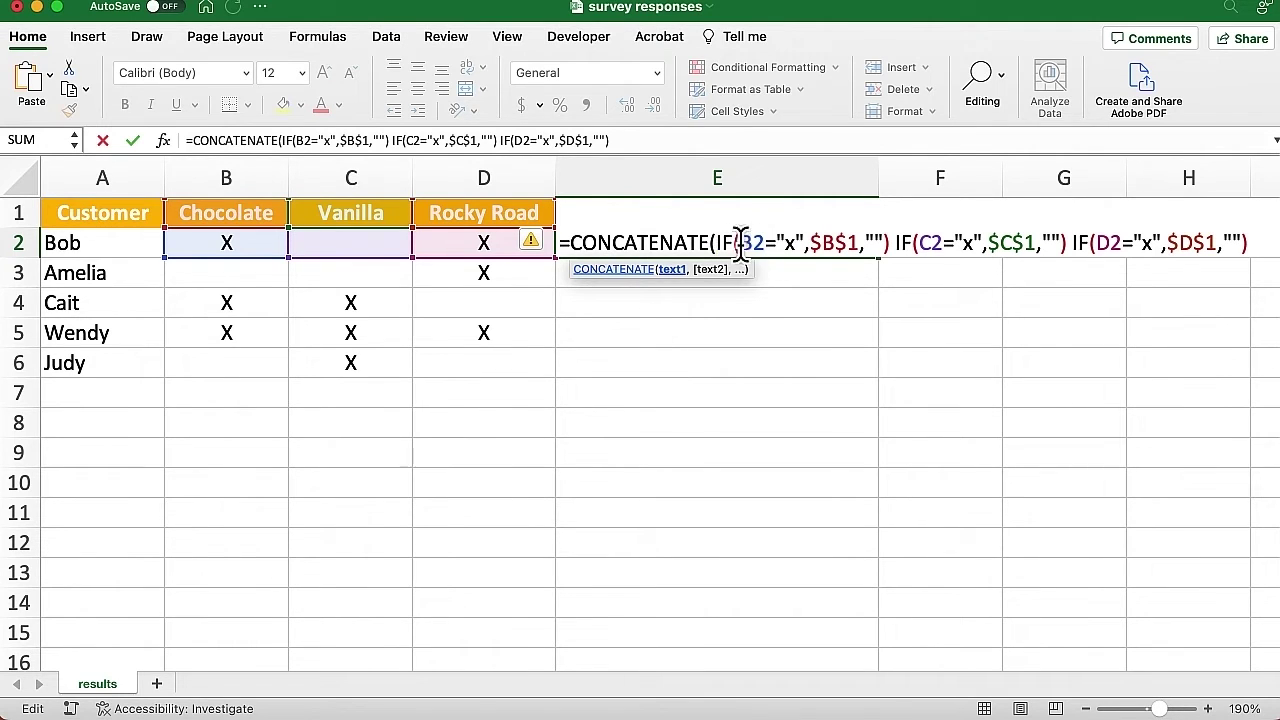
Step: Separate the three IF functions with commas, close the CONCATENATE parenthesis and commit the E2 formula
left_click(889, 245)
type(",")
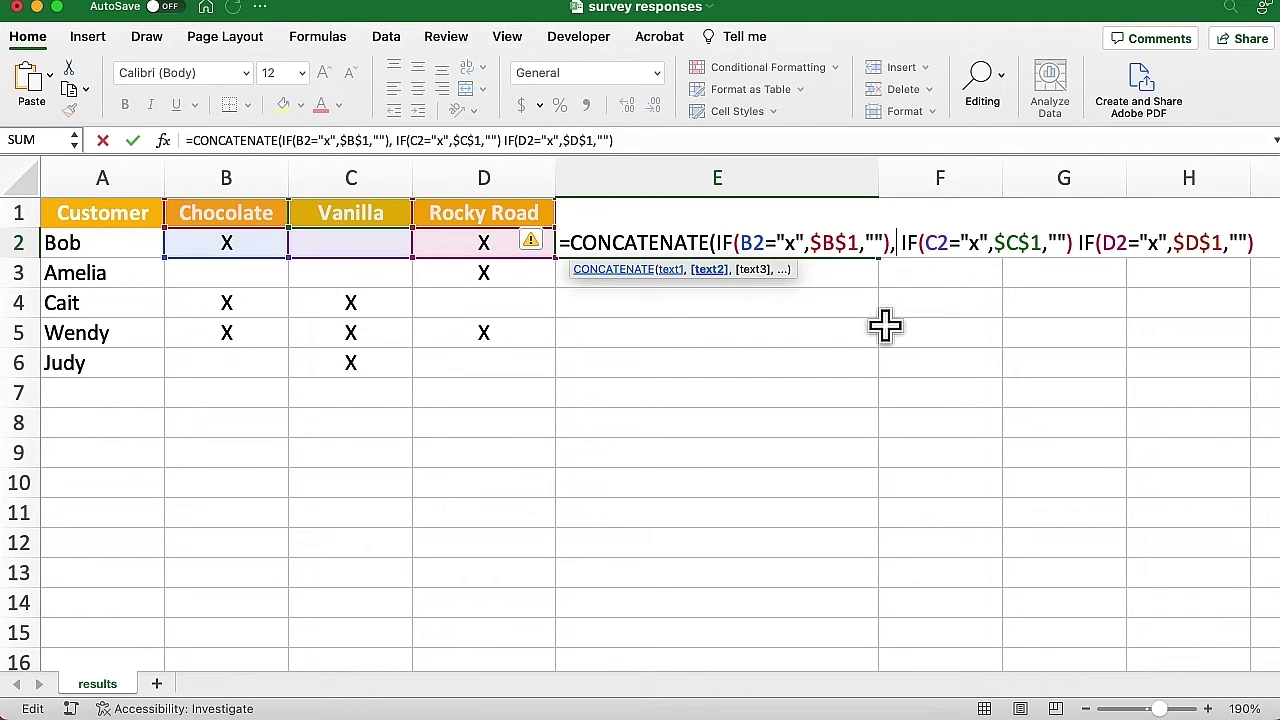
left_click(1073, 245)
type(",")
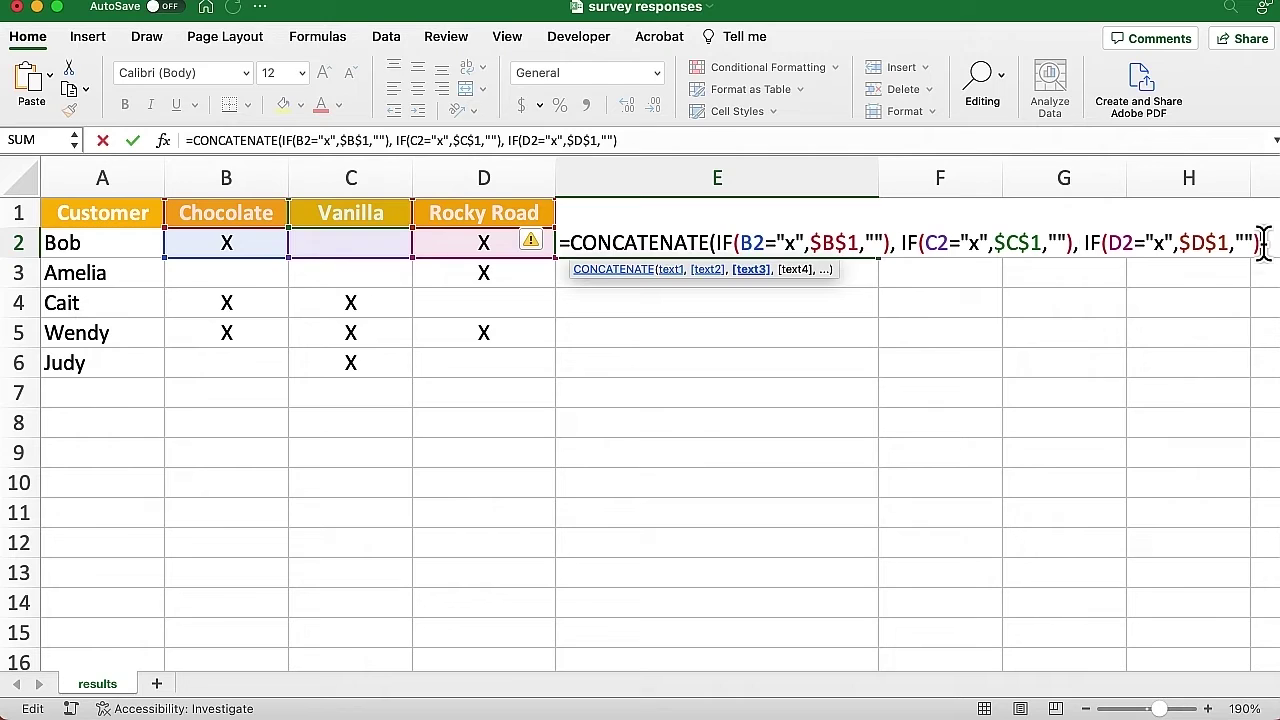
type(")")
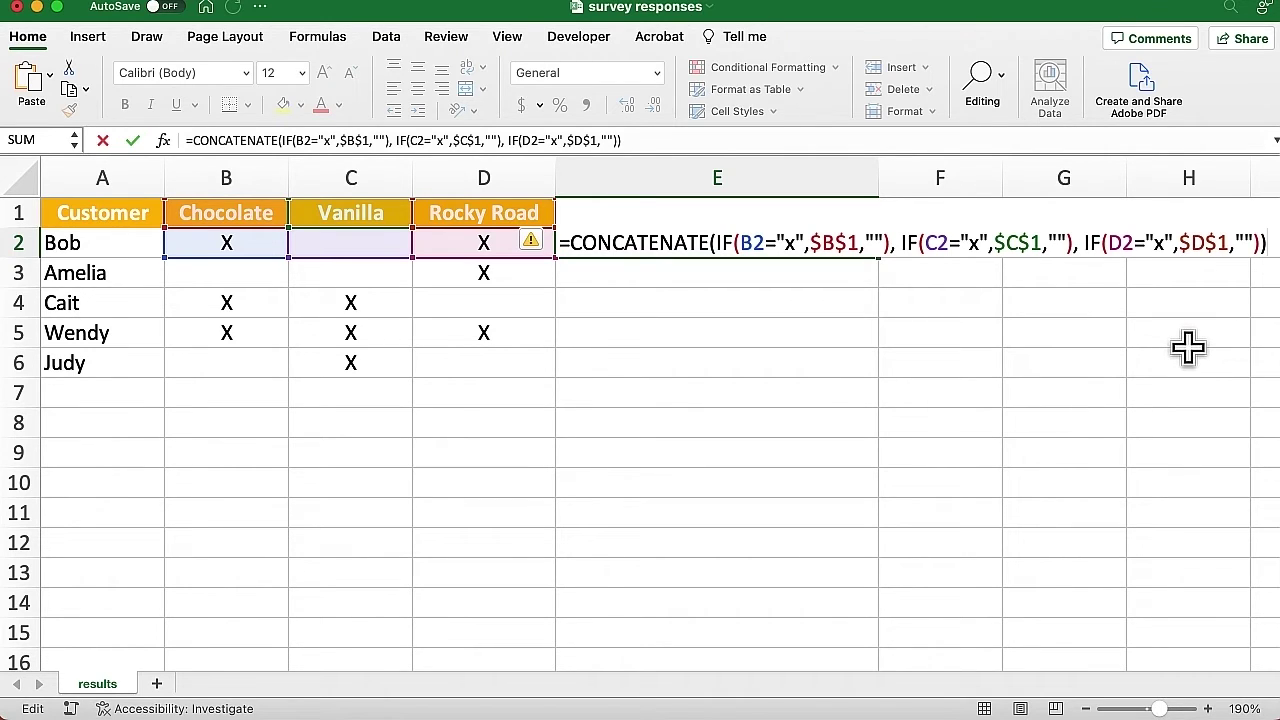
key("Return")
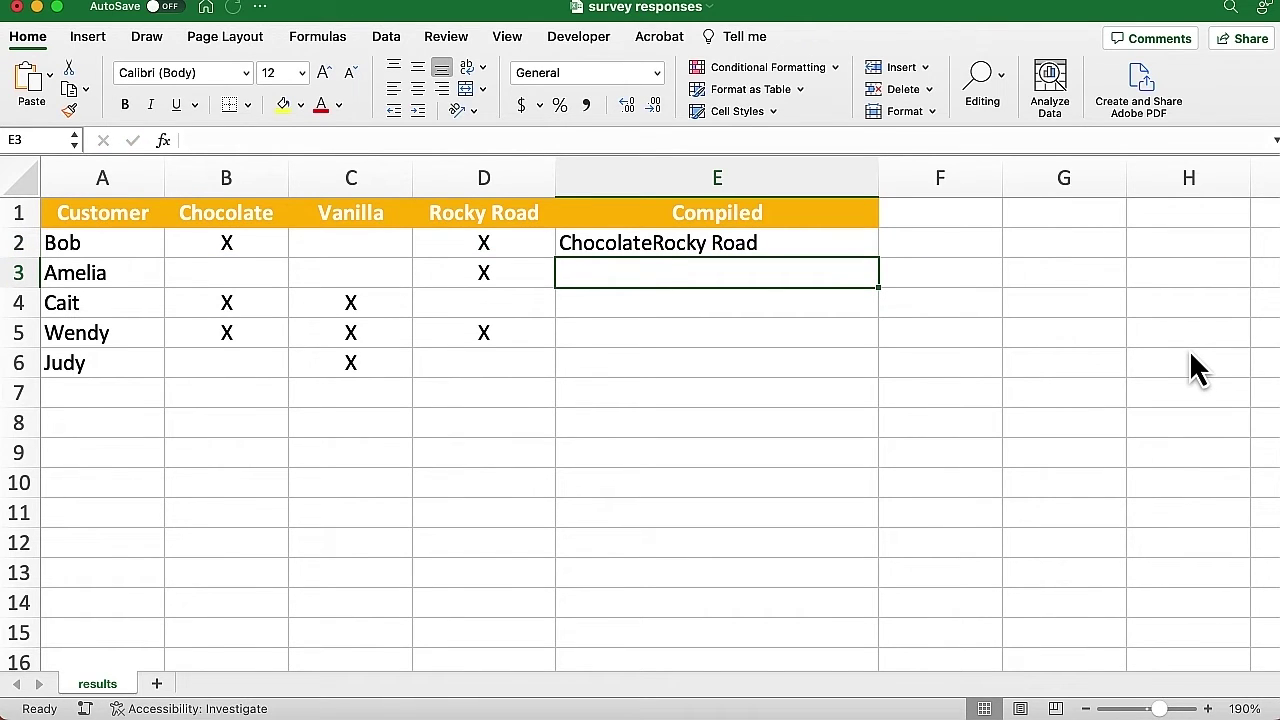
Step: Enter X in cell C2 under Vanilla to test the compiled formula
left_click(350, 235)
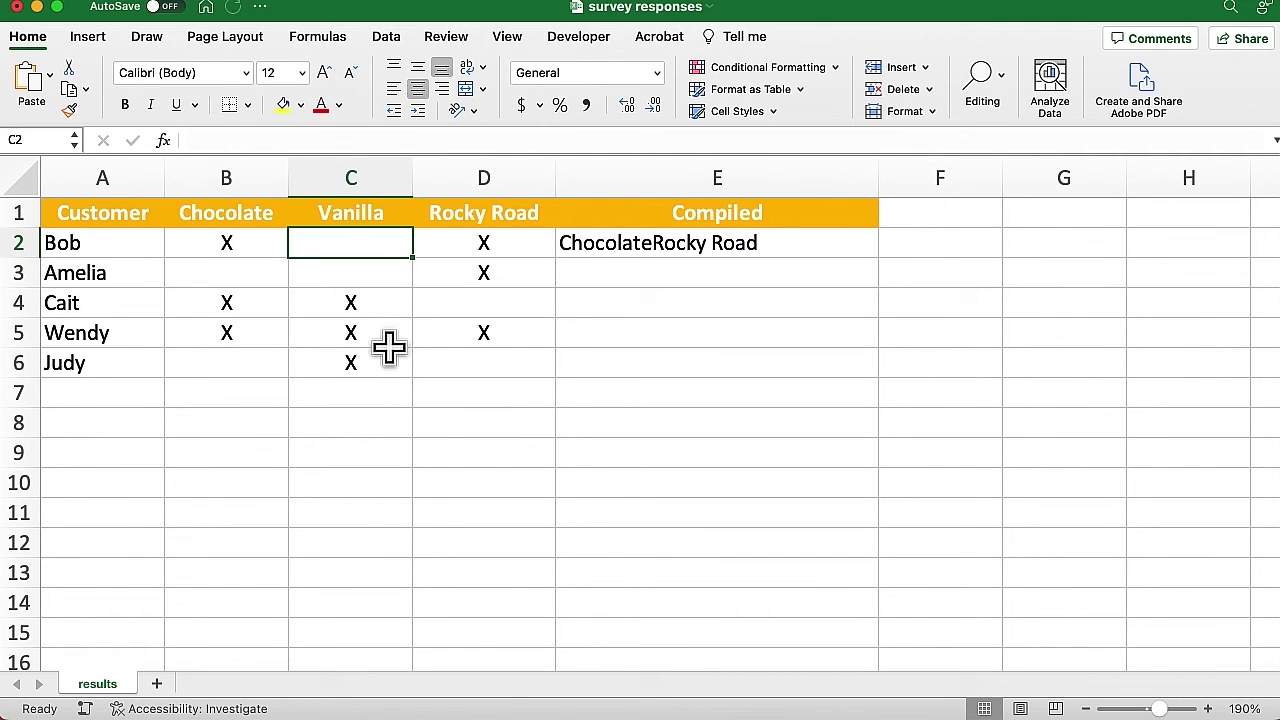
type("X")
key("Return")
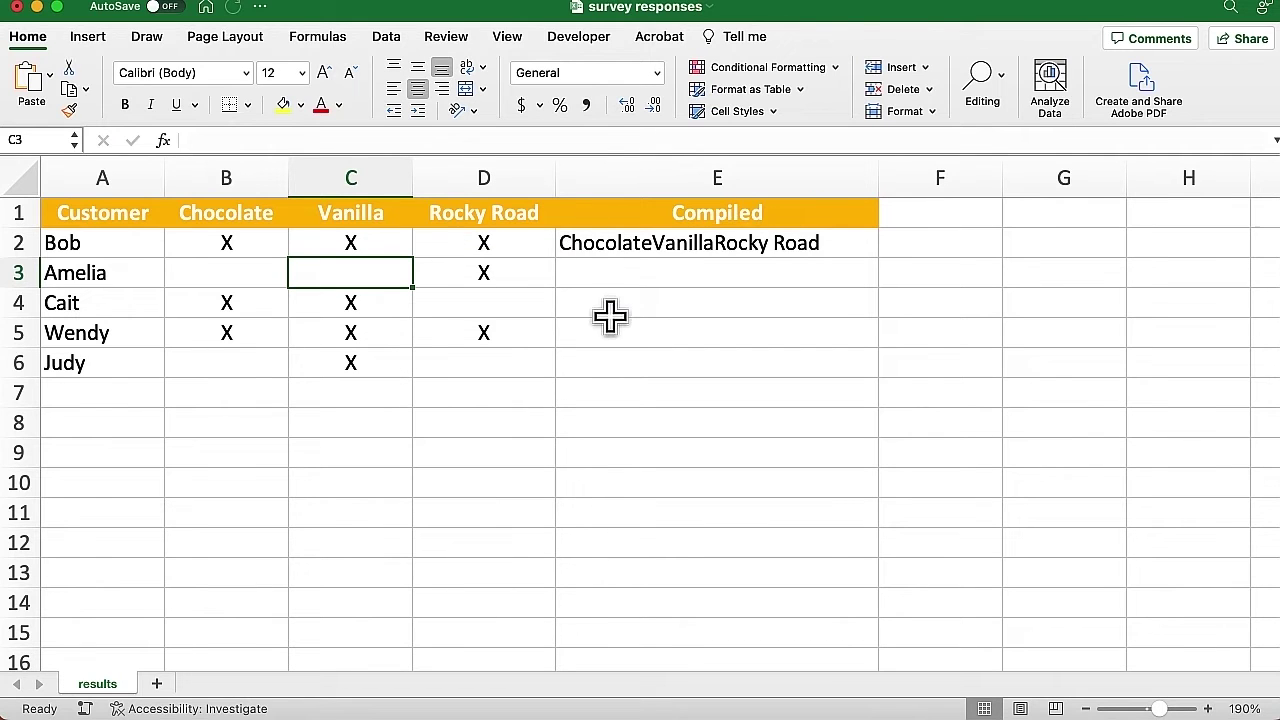
Step: Undo the test X in C2 and insert ", "& before $C$1 in the second IF of the E2 formula
key("ctrl+z")
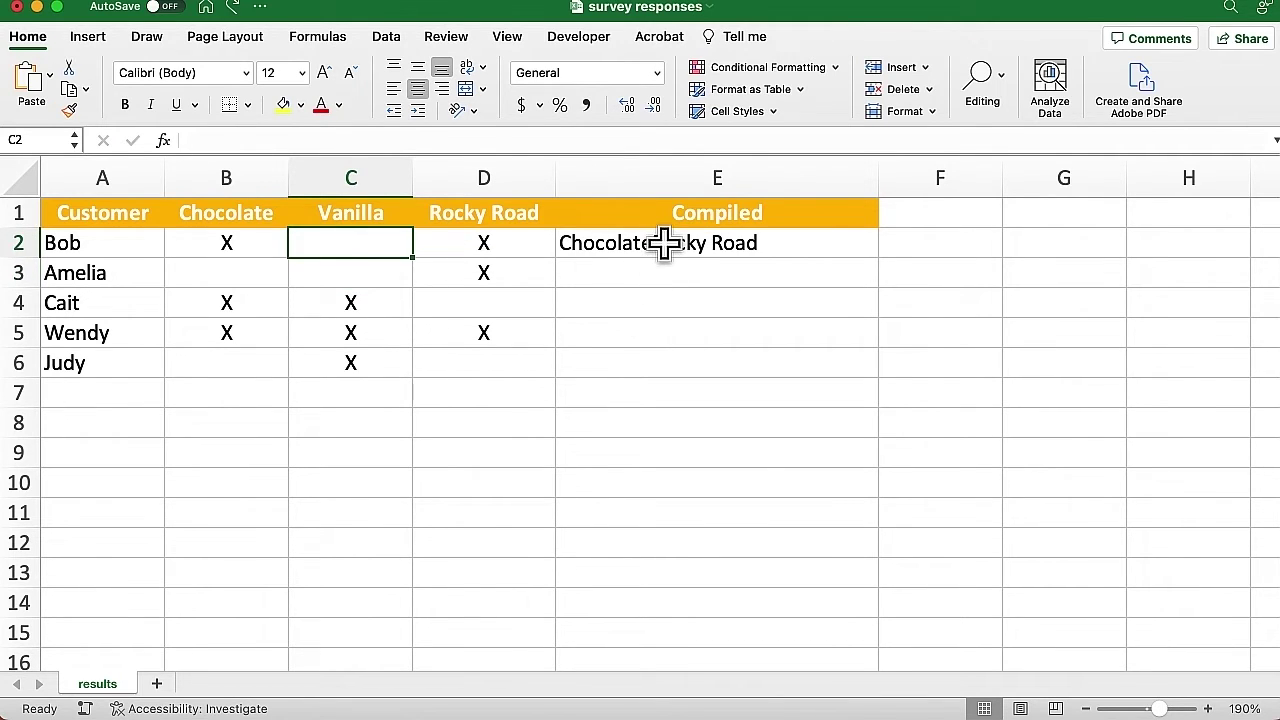
left_click(664, 244)
double_click(664, 244)
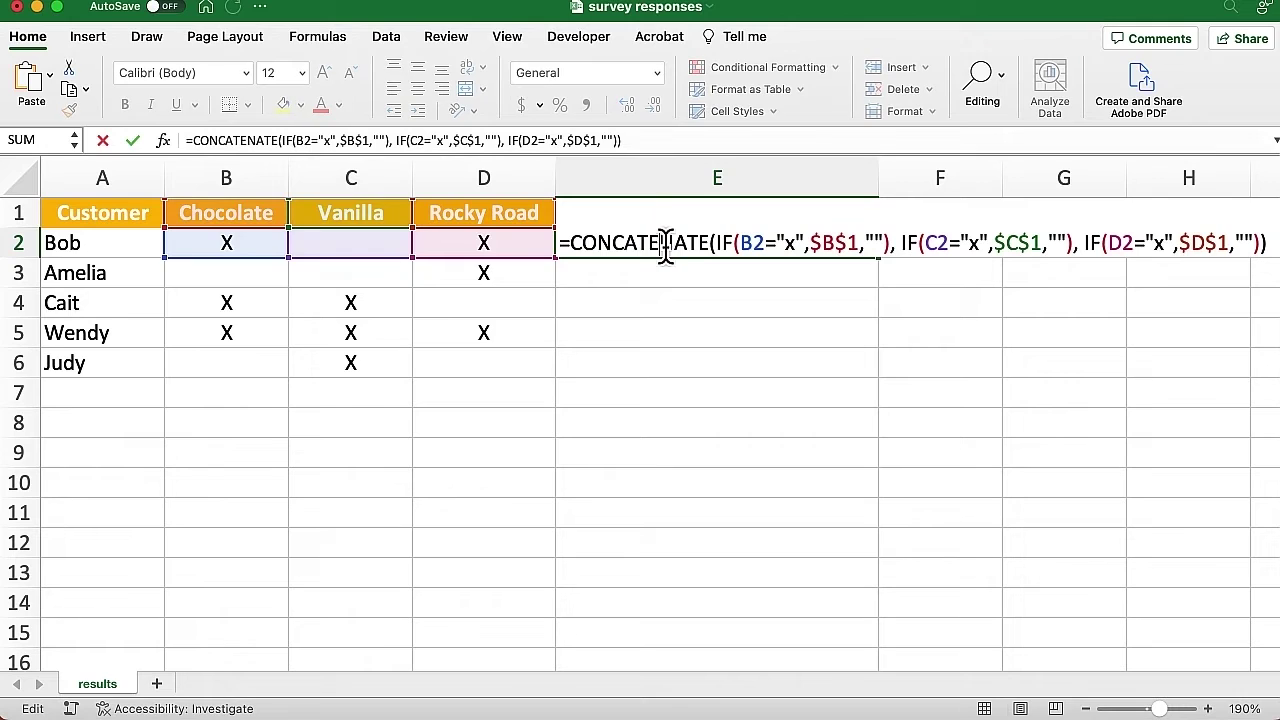
left_click(995, 243)
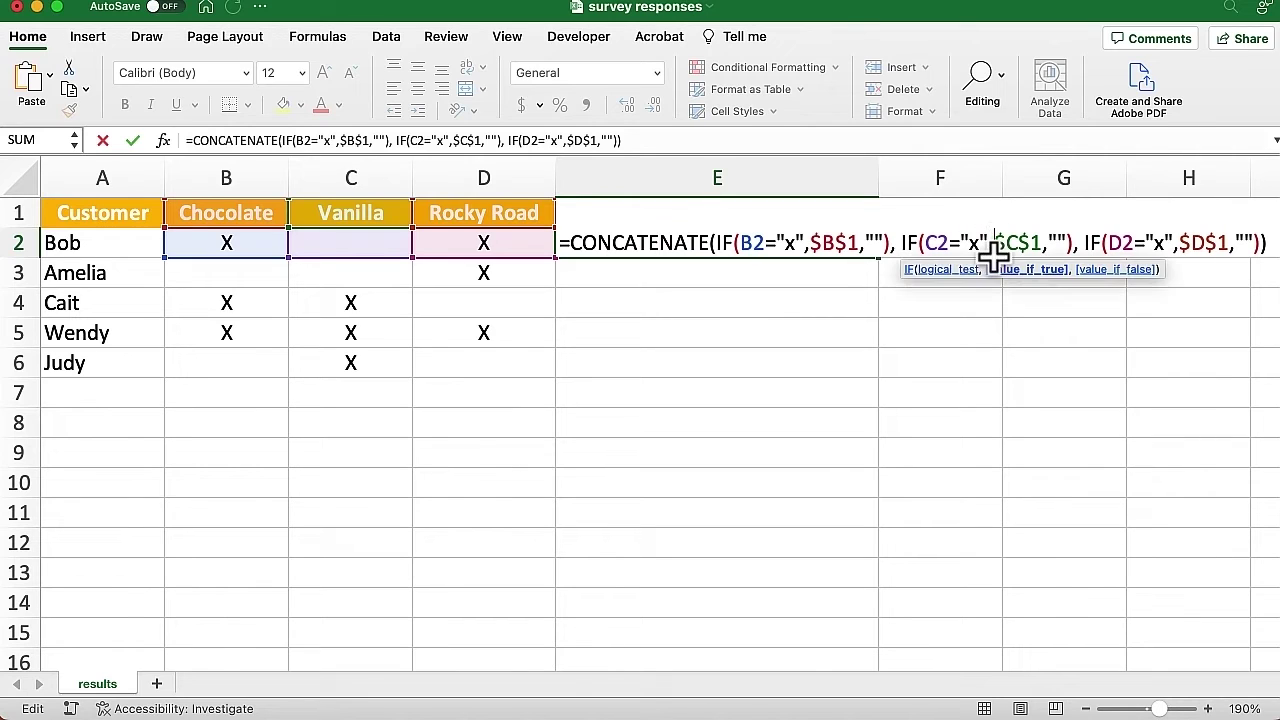
type("\"")
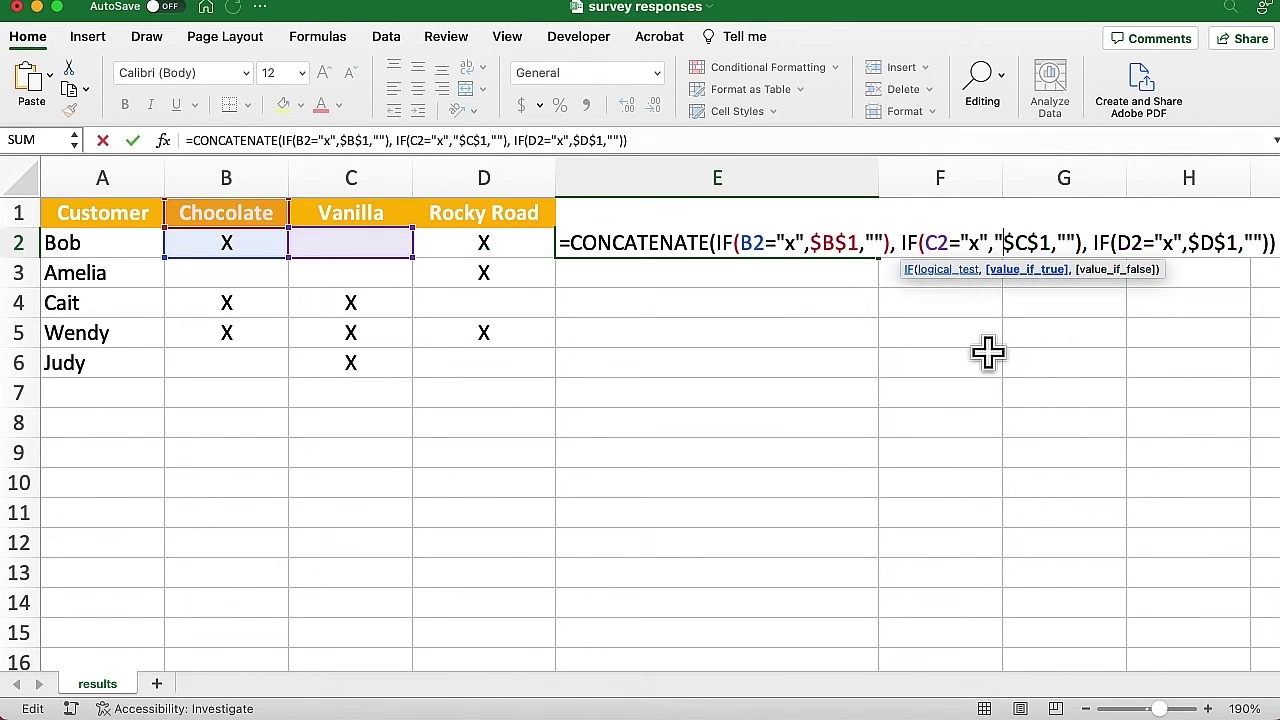
type(", ")
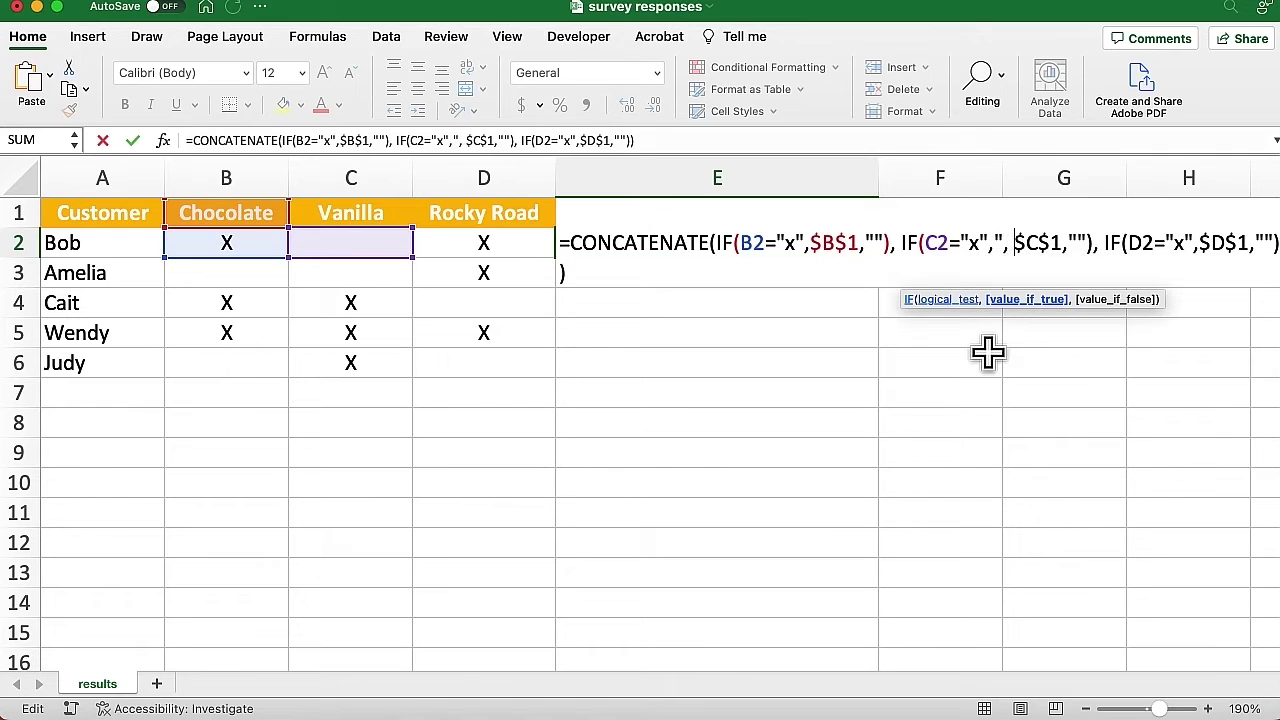
type("\"")
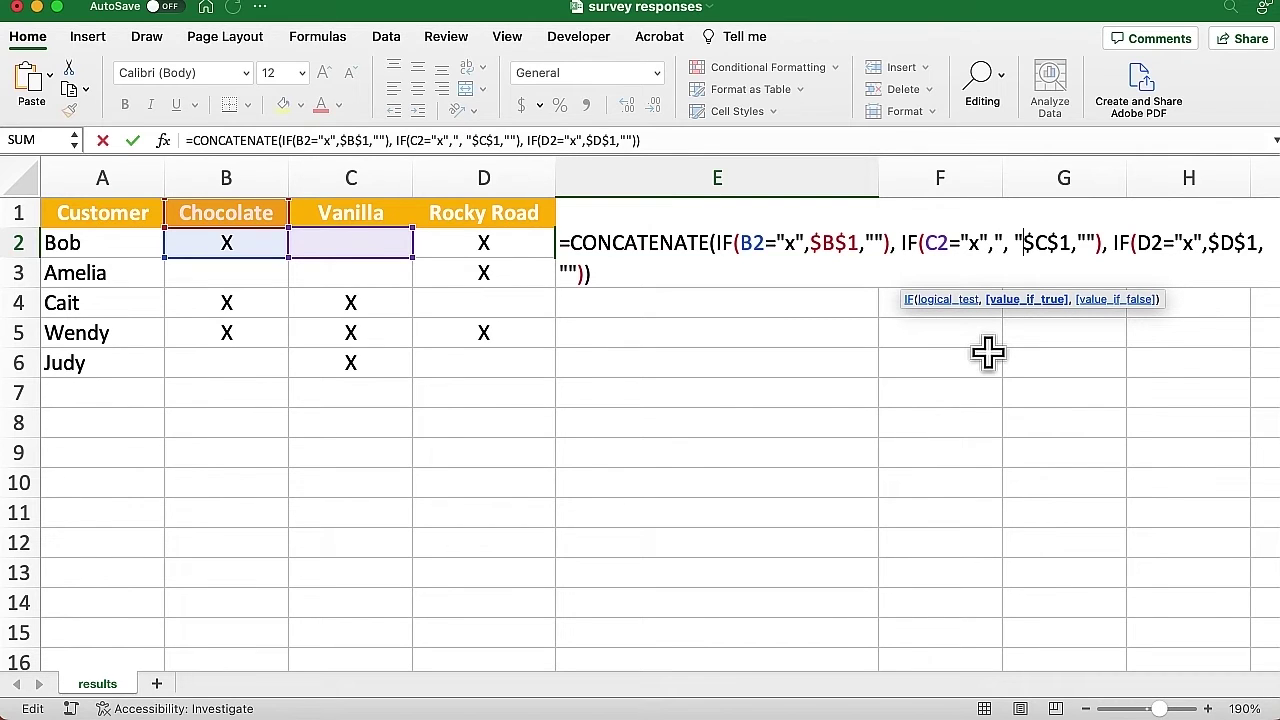
type("&")
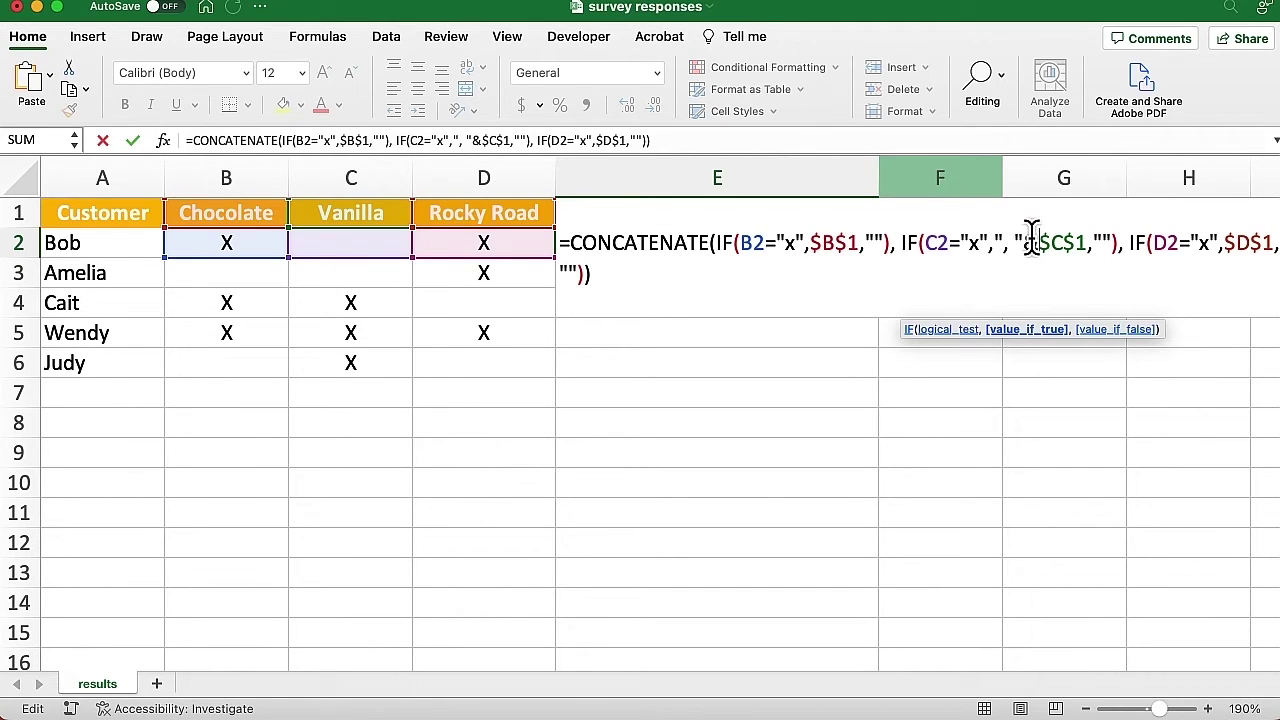
Step: Insert ", "& before $D$1 in the third IF of the E2 formula and commit it
left_click(1226, 242)
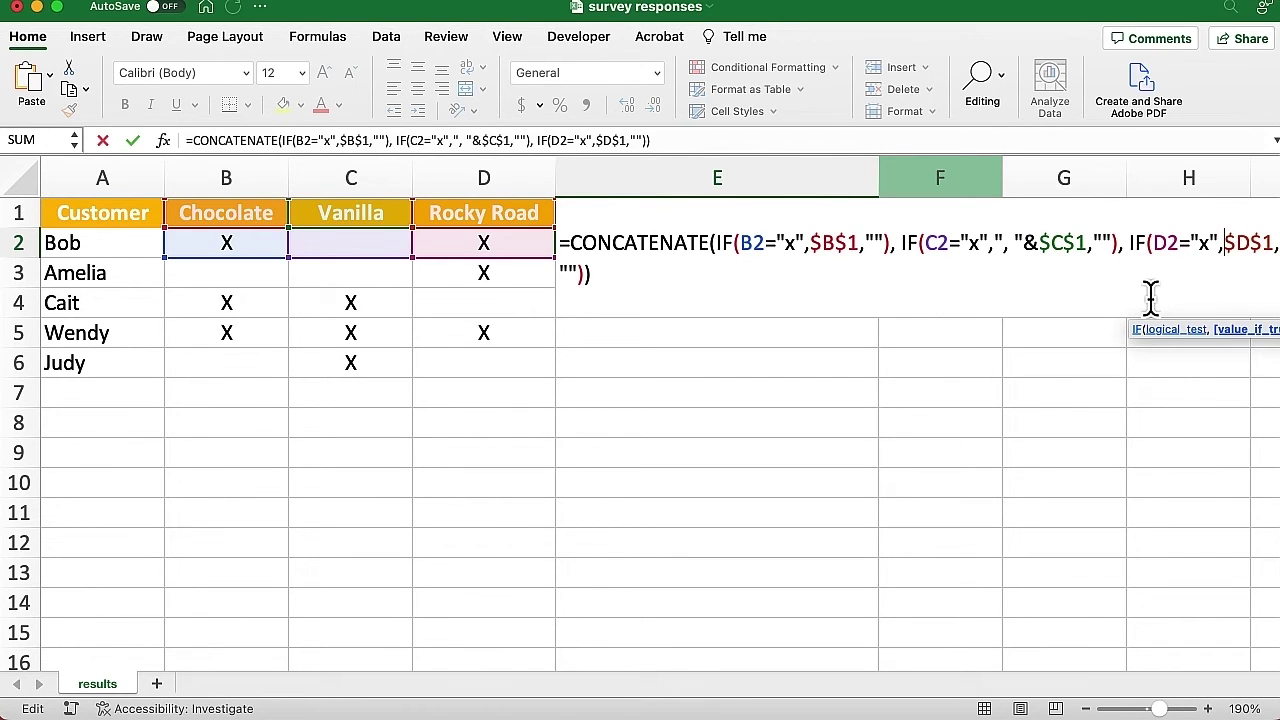
type("\"")
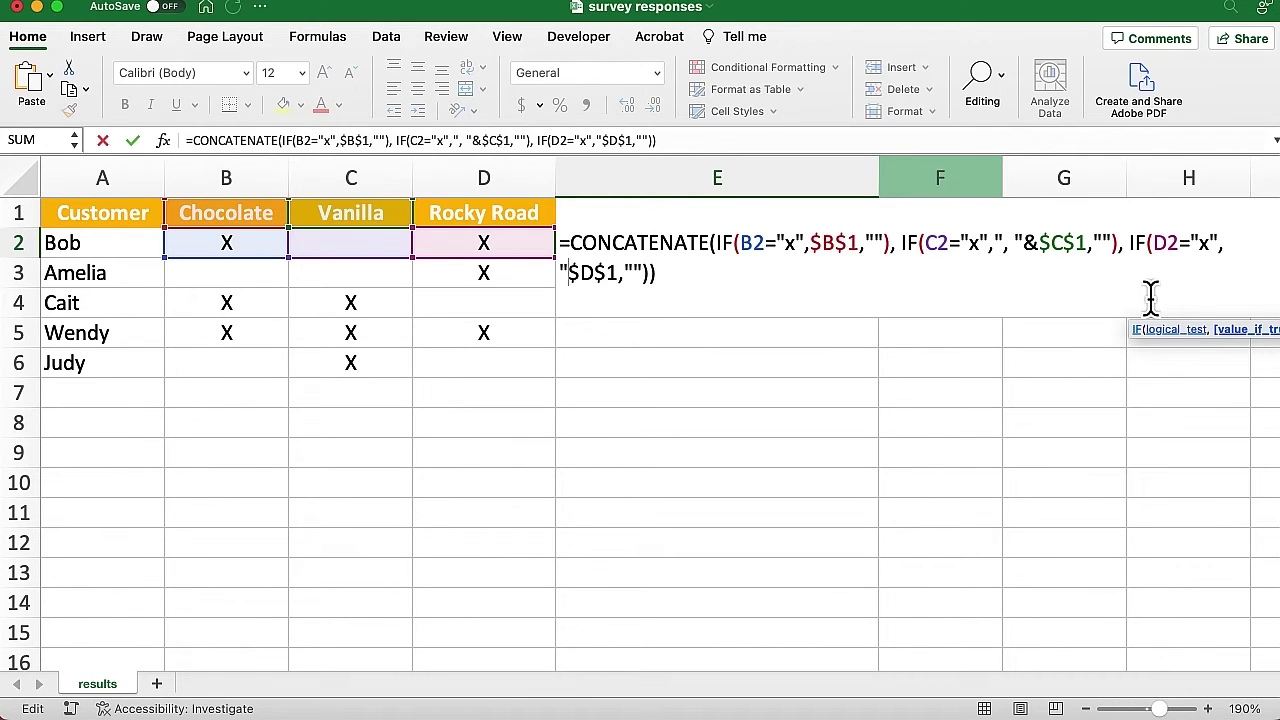
type(",")
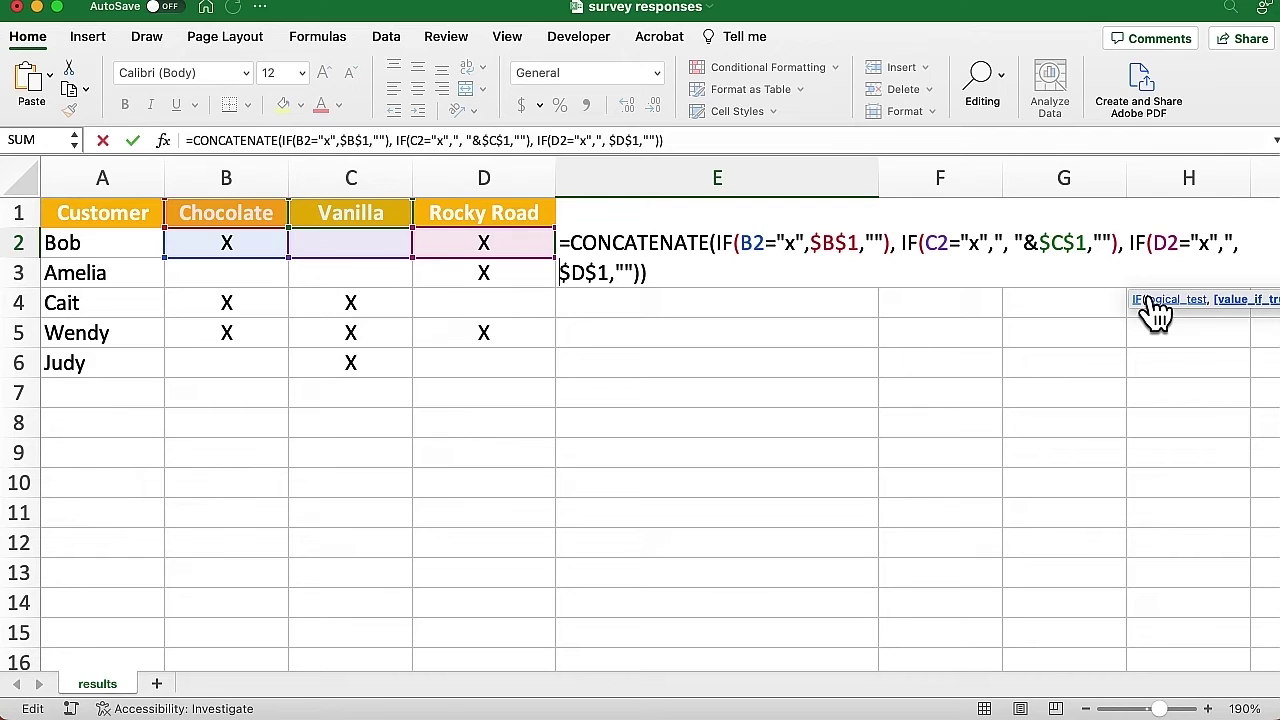
type(" \"")
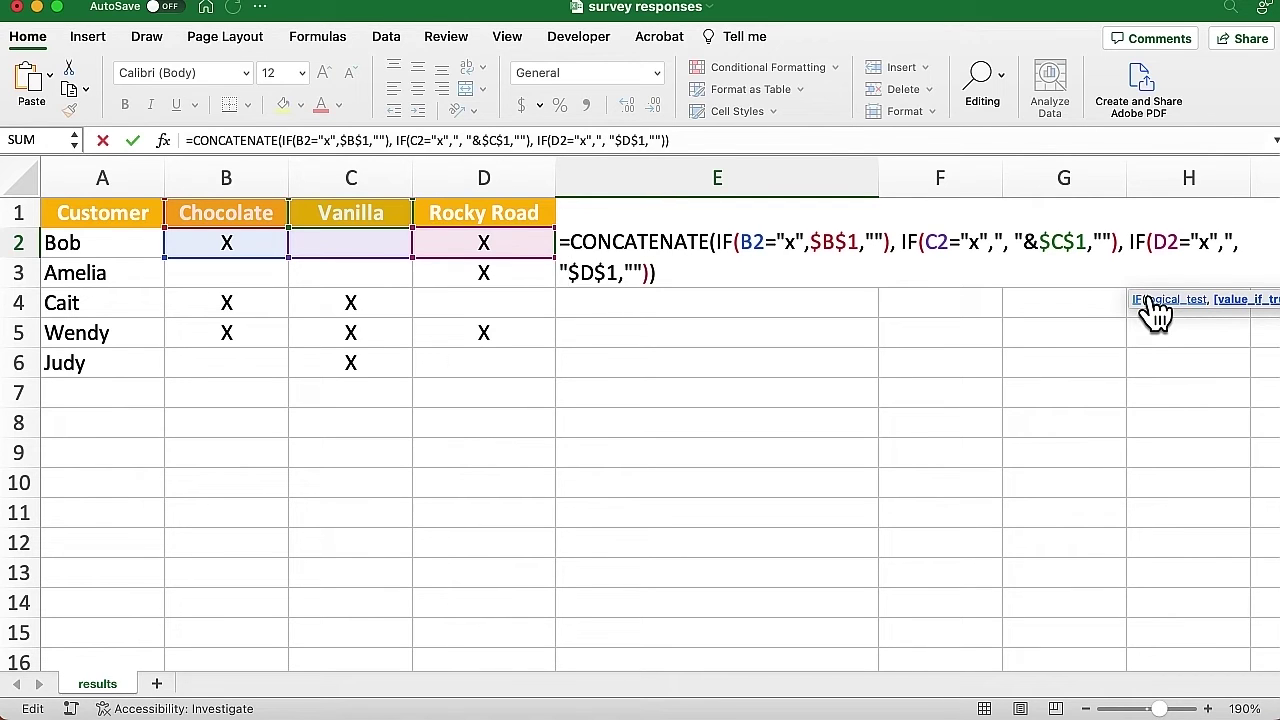
type("&")
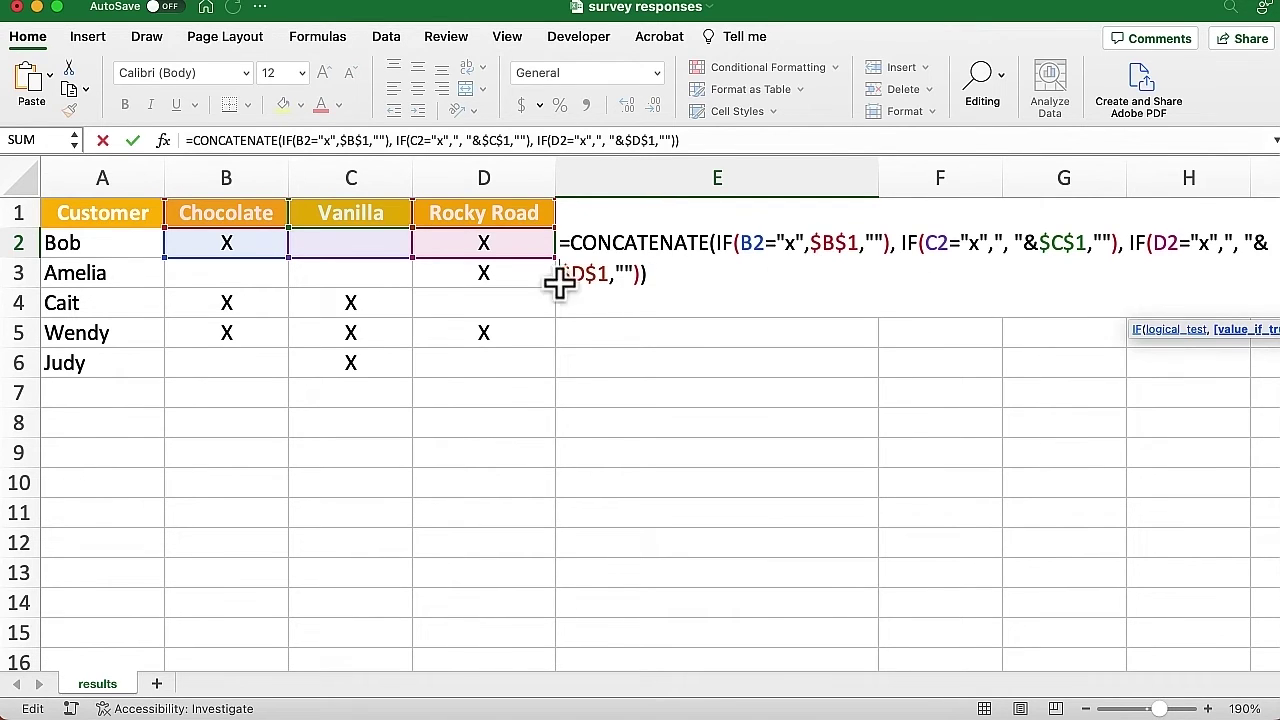
left_click(708, 242)
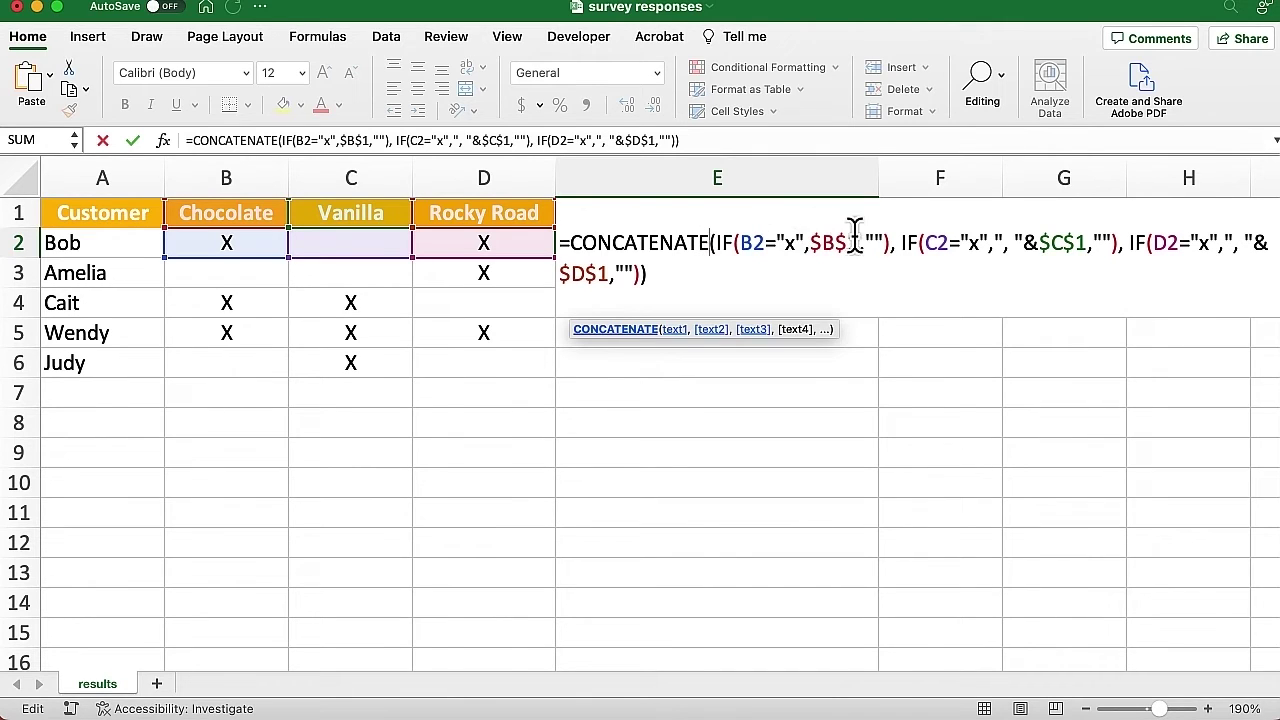
left_click(664, 274)
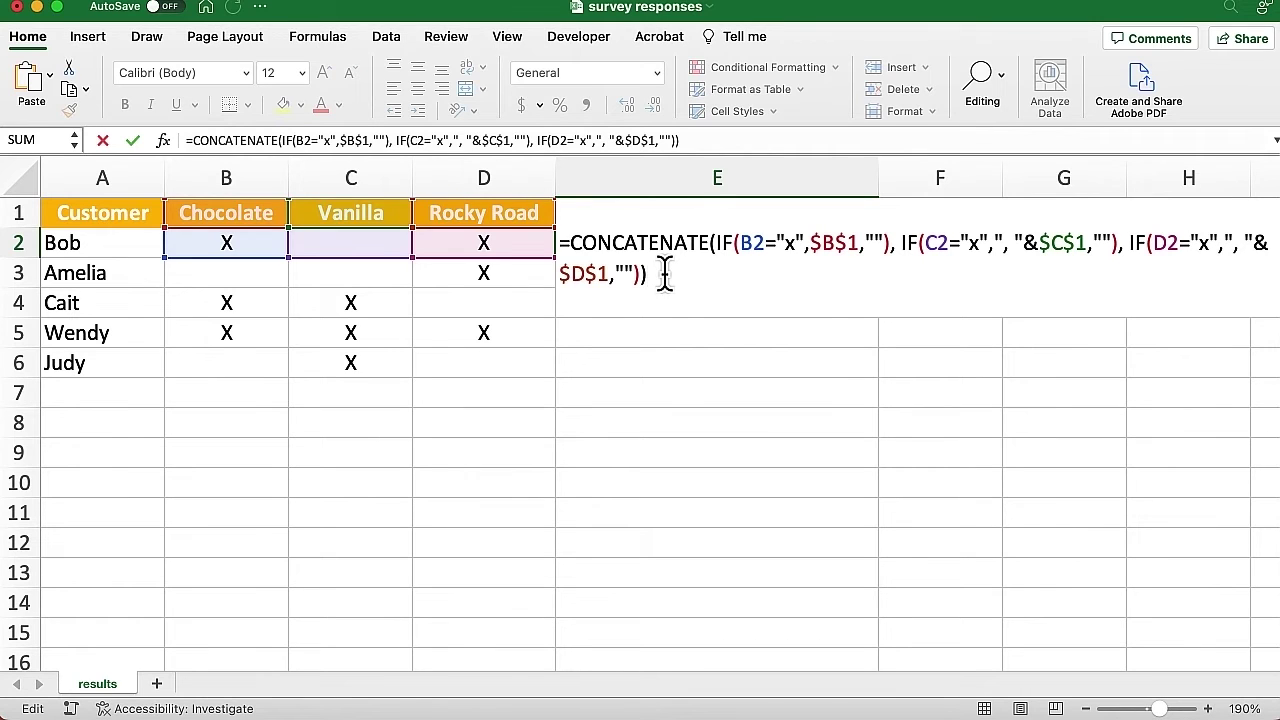
key("Return")
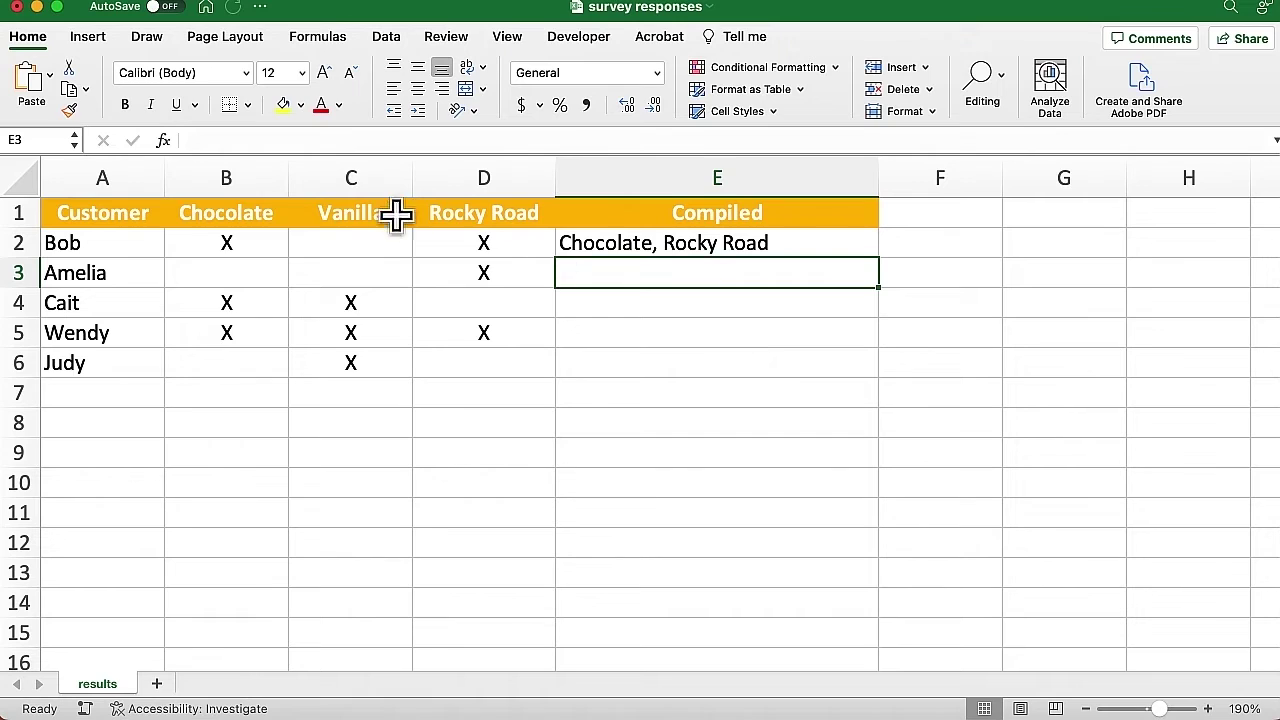
Step: Fill the E2 formula down through E6 and check the compiled entries in E4 and E5
left_click(741, 242)
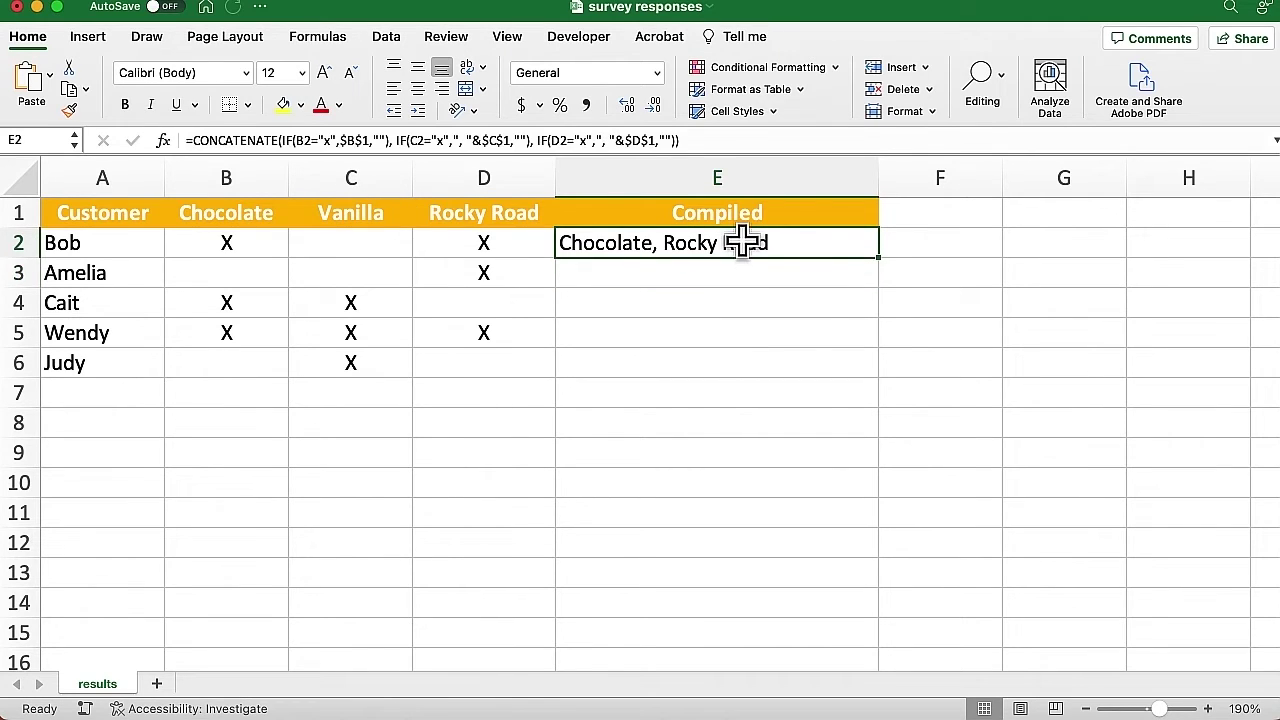
double_click(878, 259)
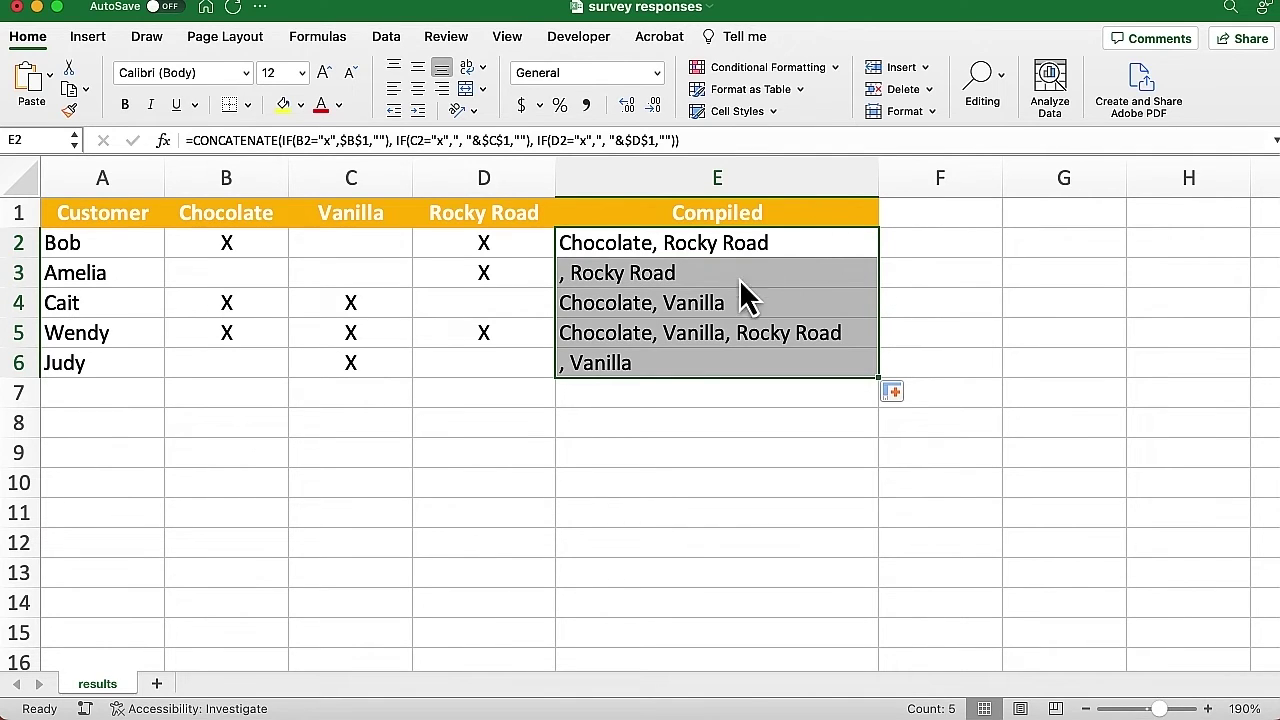
left_click(678, 312)
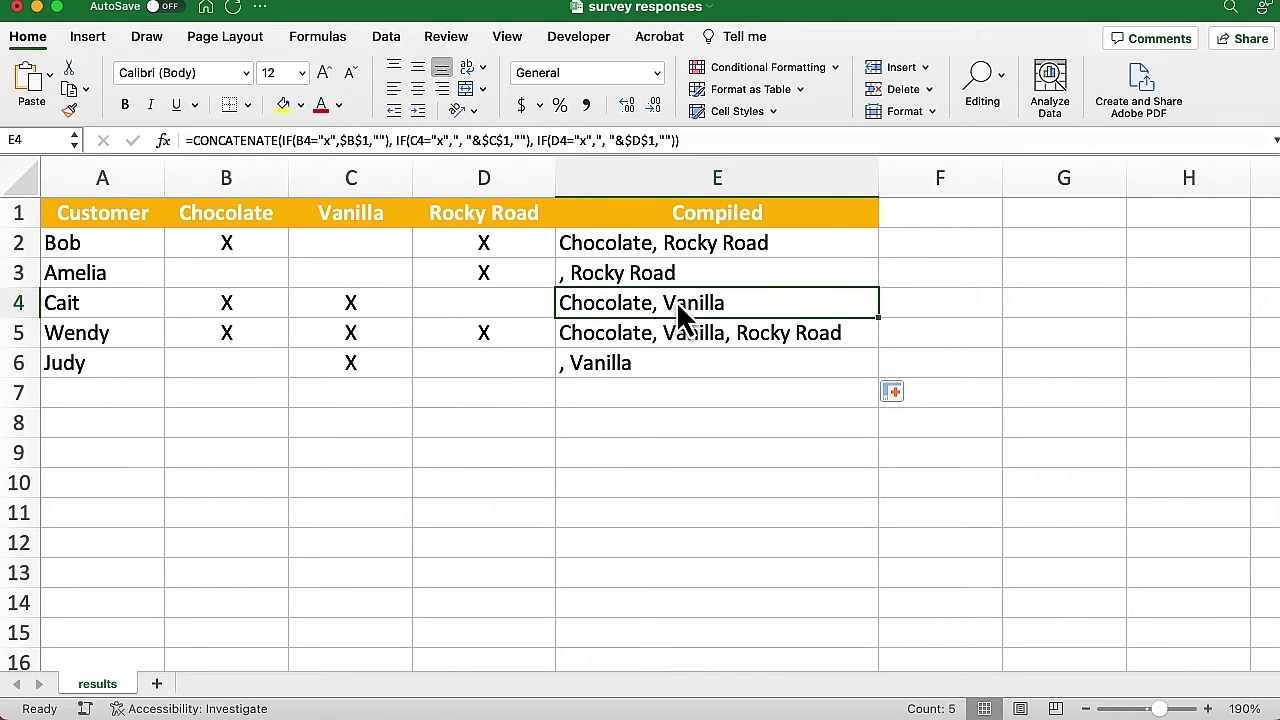
left_click(679, 331)
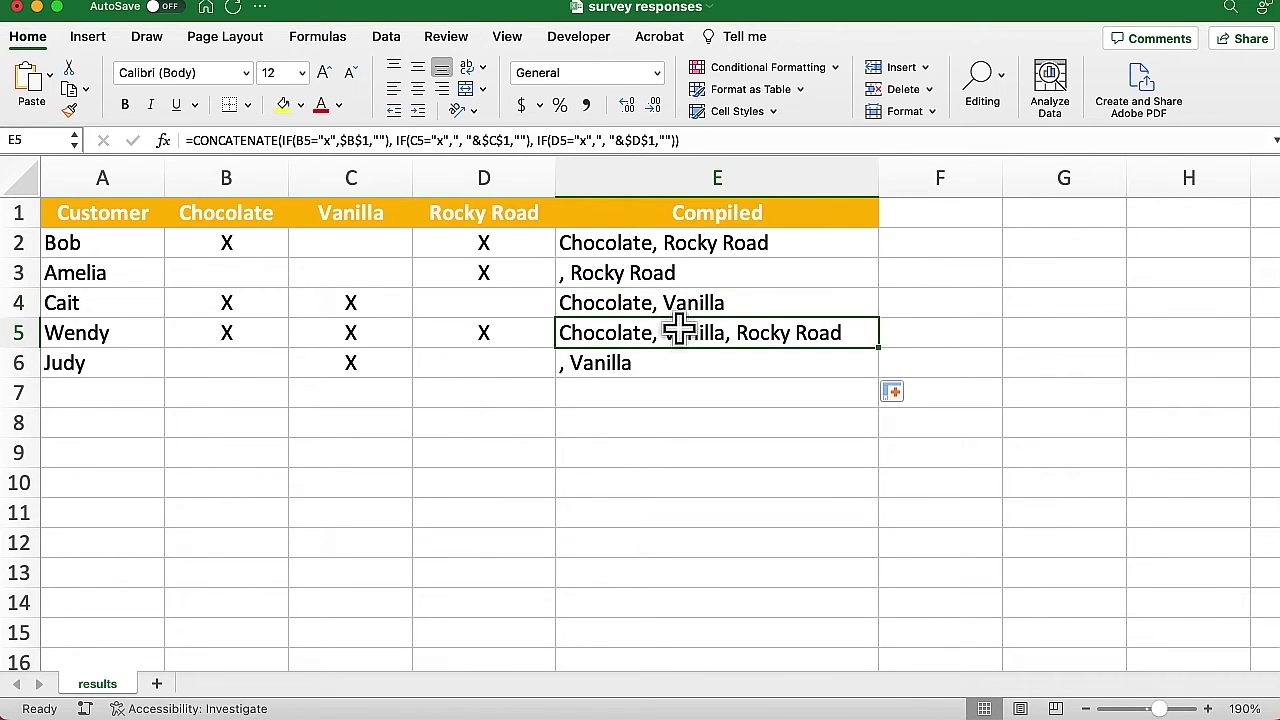
Step: Clear the copied formulas from E3:E6, keeping only the formula in E2
left_click(757, 272)
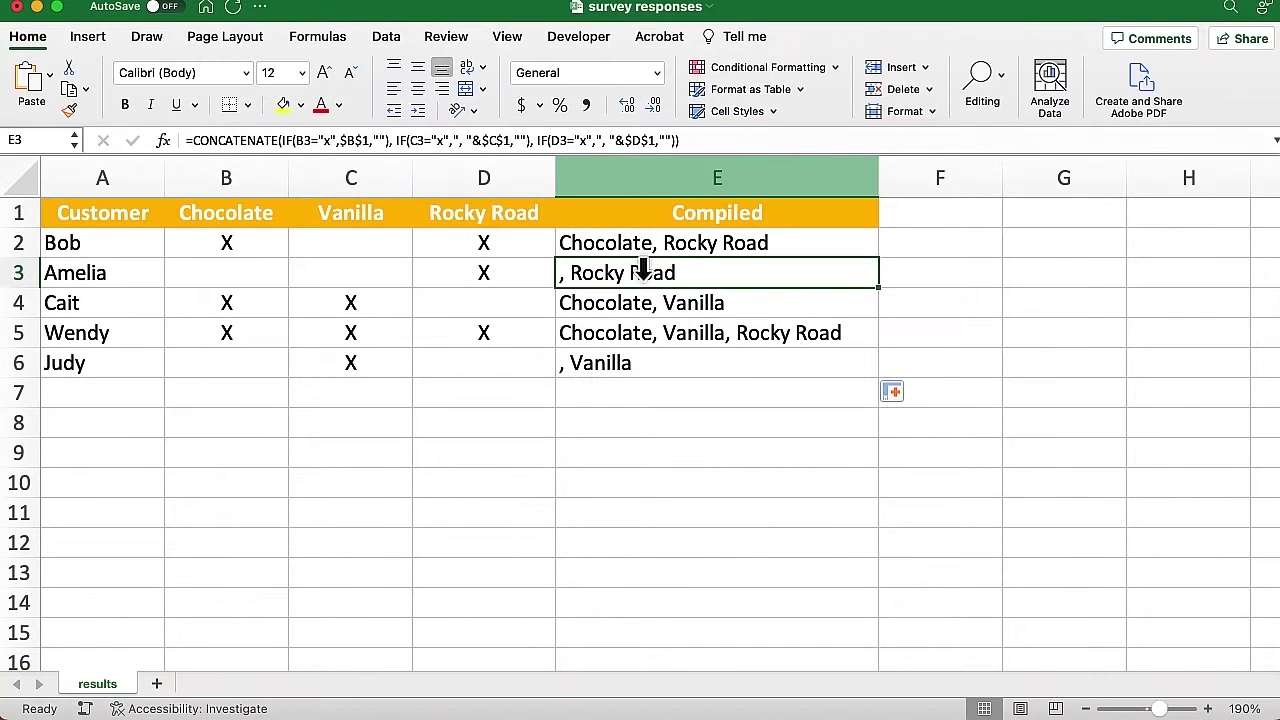
left_click_drag(643, 270, 637, 363)
key("Delete")
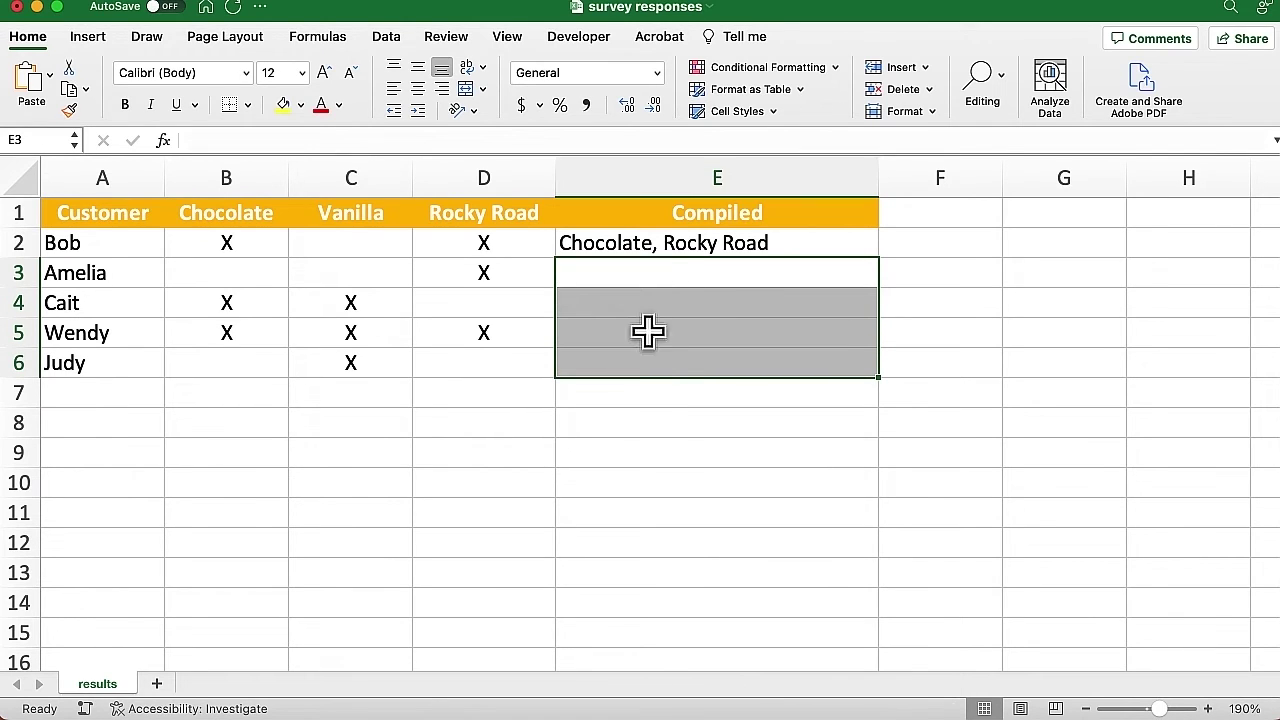
Step: Insert the SUBSTITUTE function with its opening parenthesis before CONCATENATE in the E2 formula
double_click(625, 250)
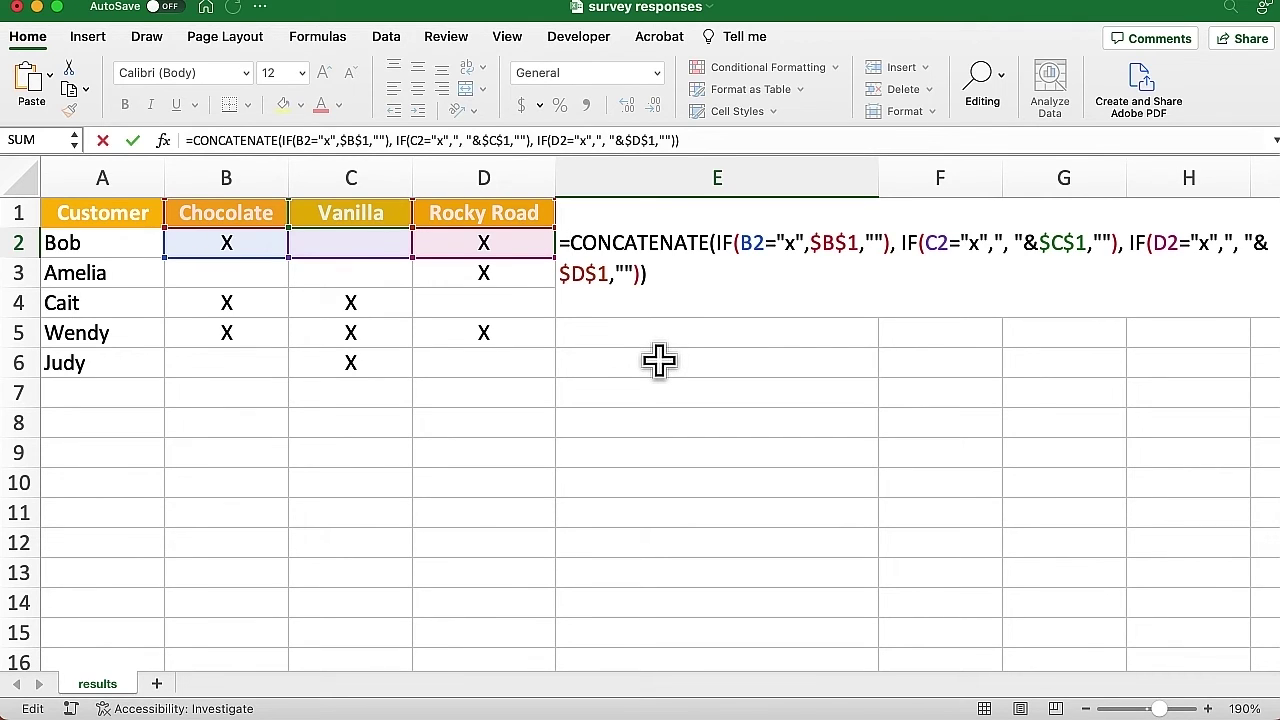
type("su")
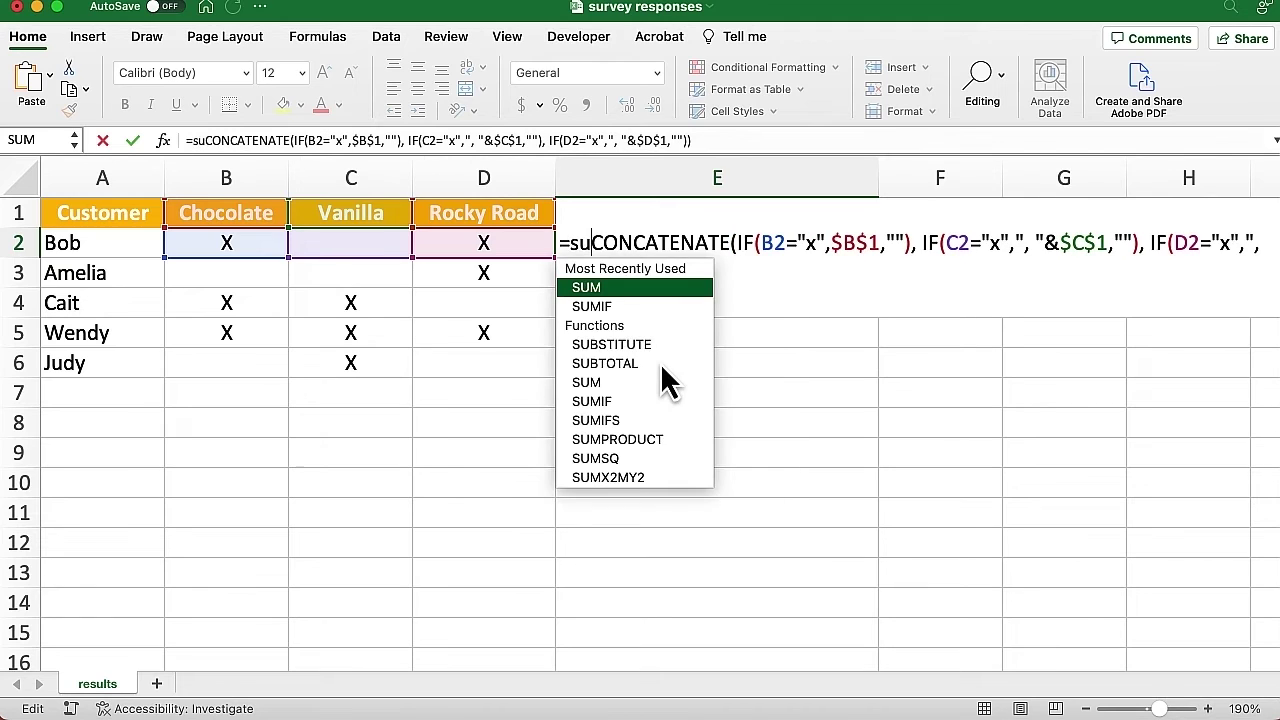
type("bst")
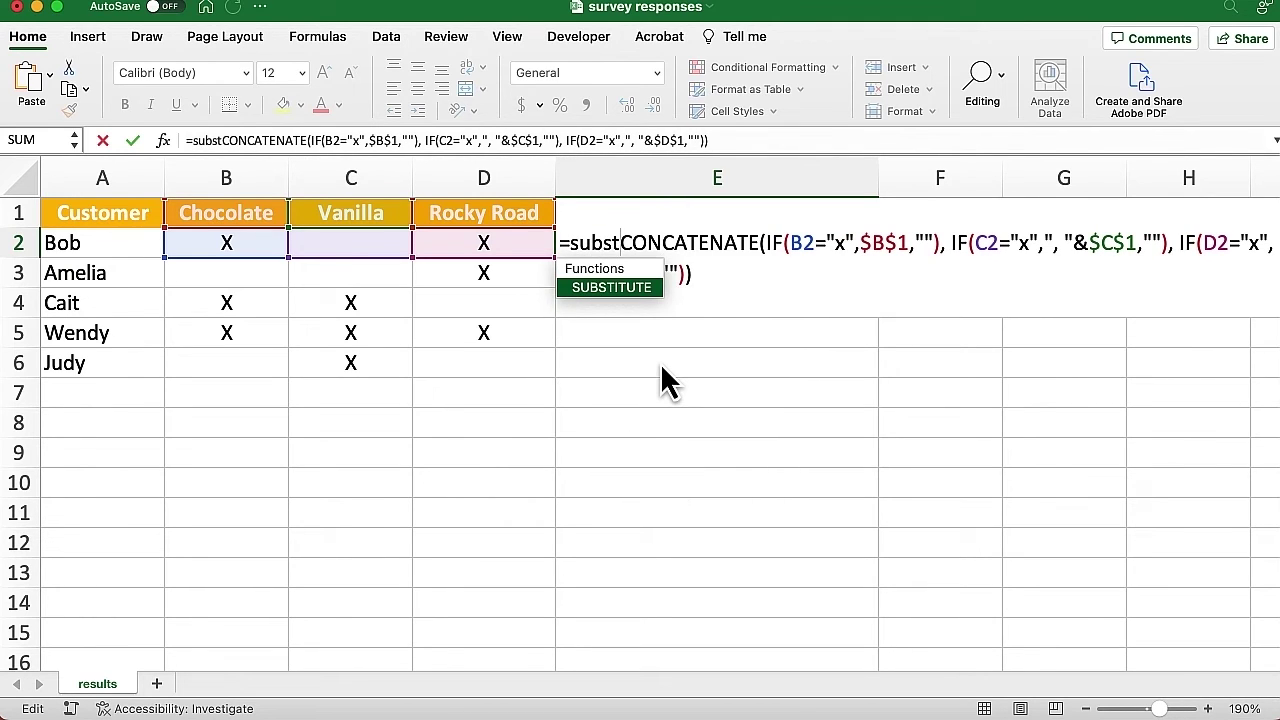
double_click(627, 291)
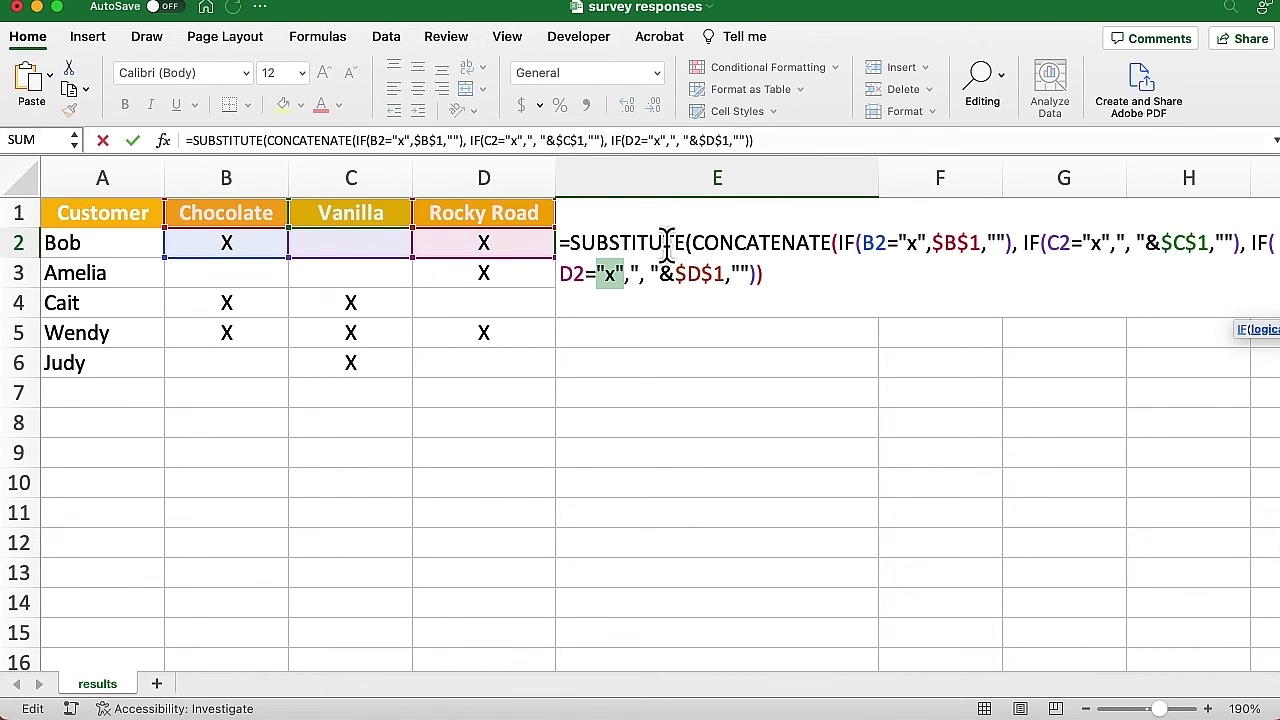
Step: Complete SUBSTITUTE in E2 with ", " as the old text and "" as the new text, close its parenthesis and commit the formula
left_click(760, 276)
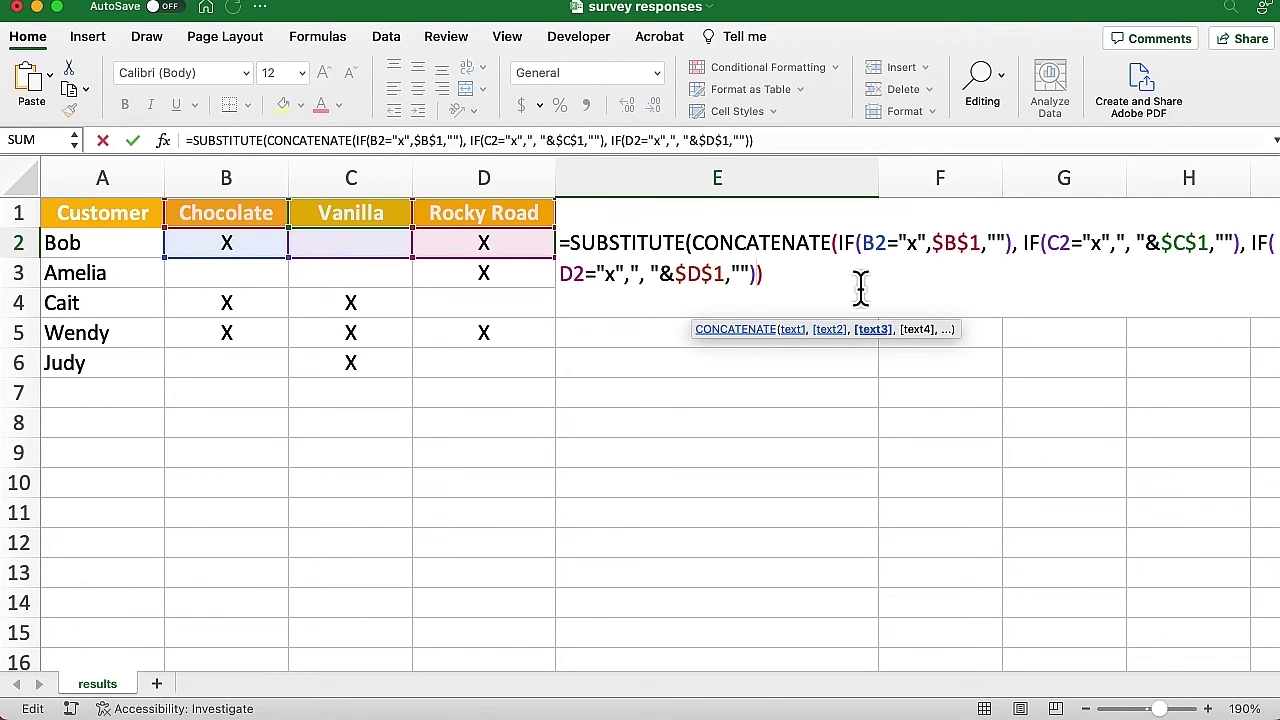
type(")")
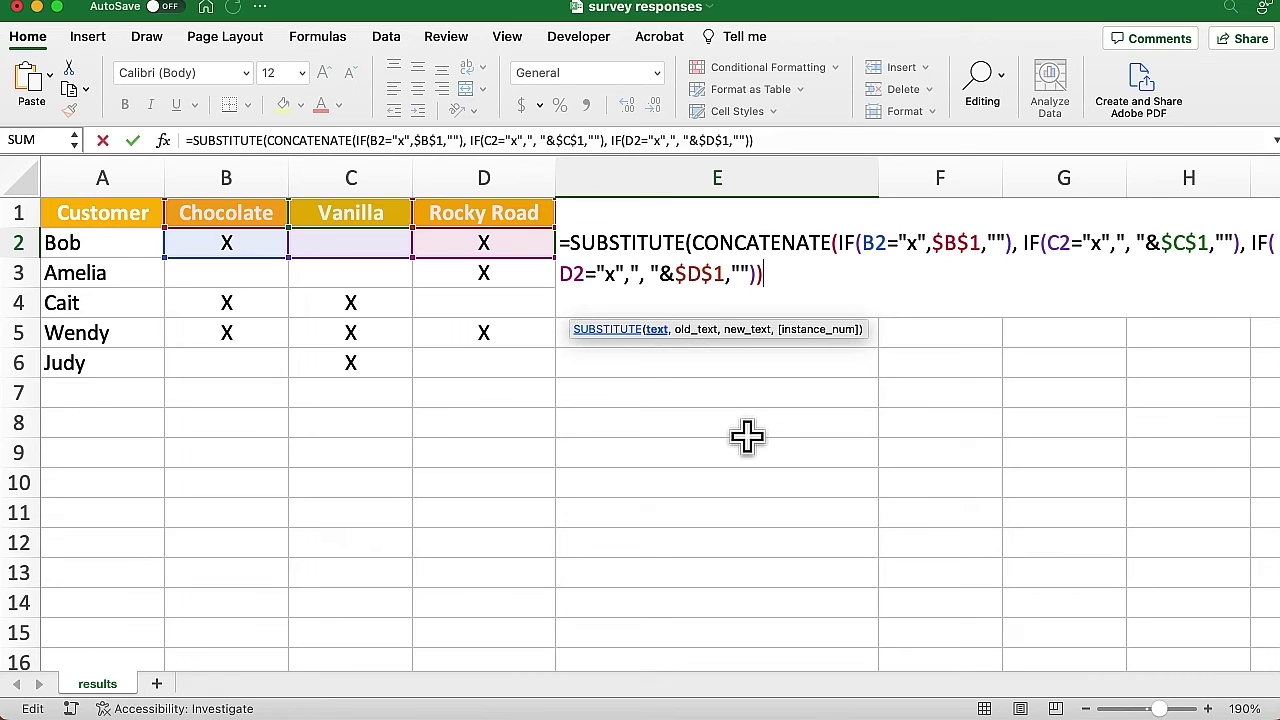
type(",")
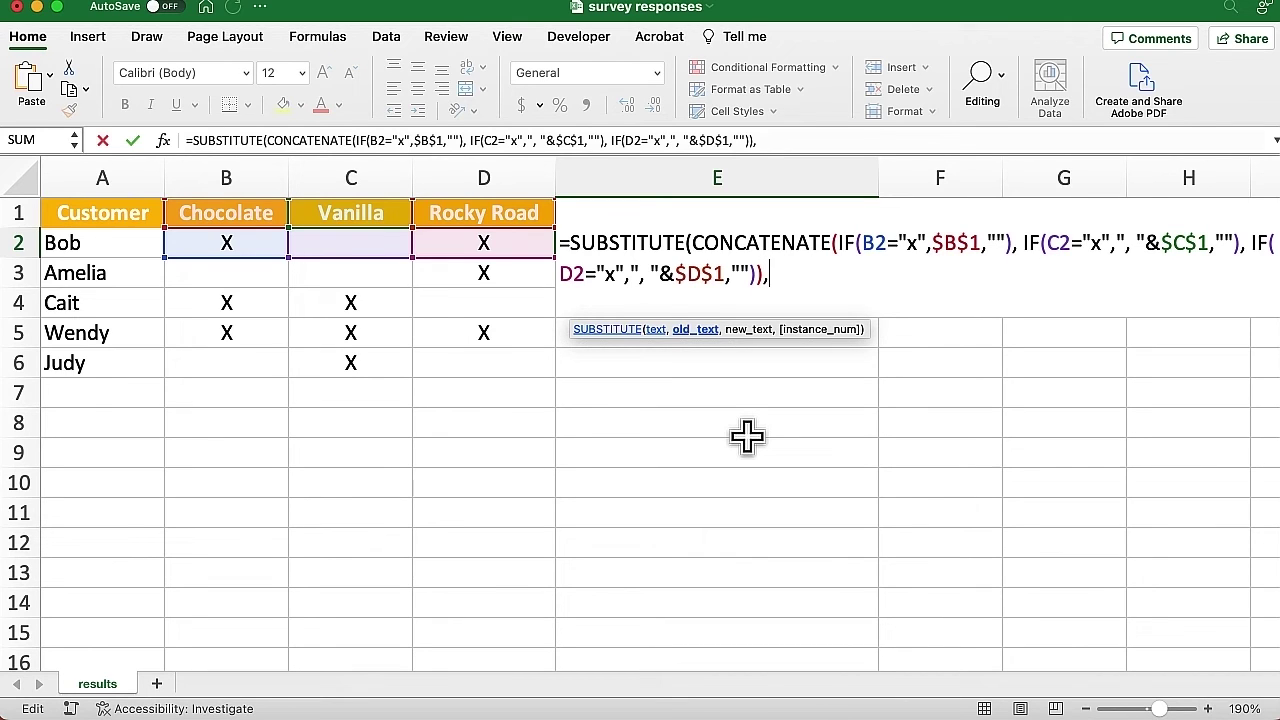
type(" \", \",")
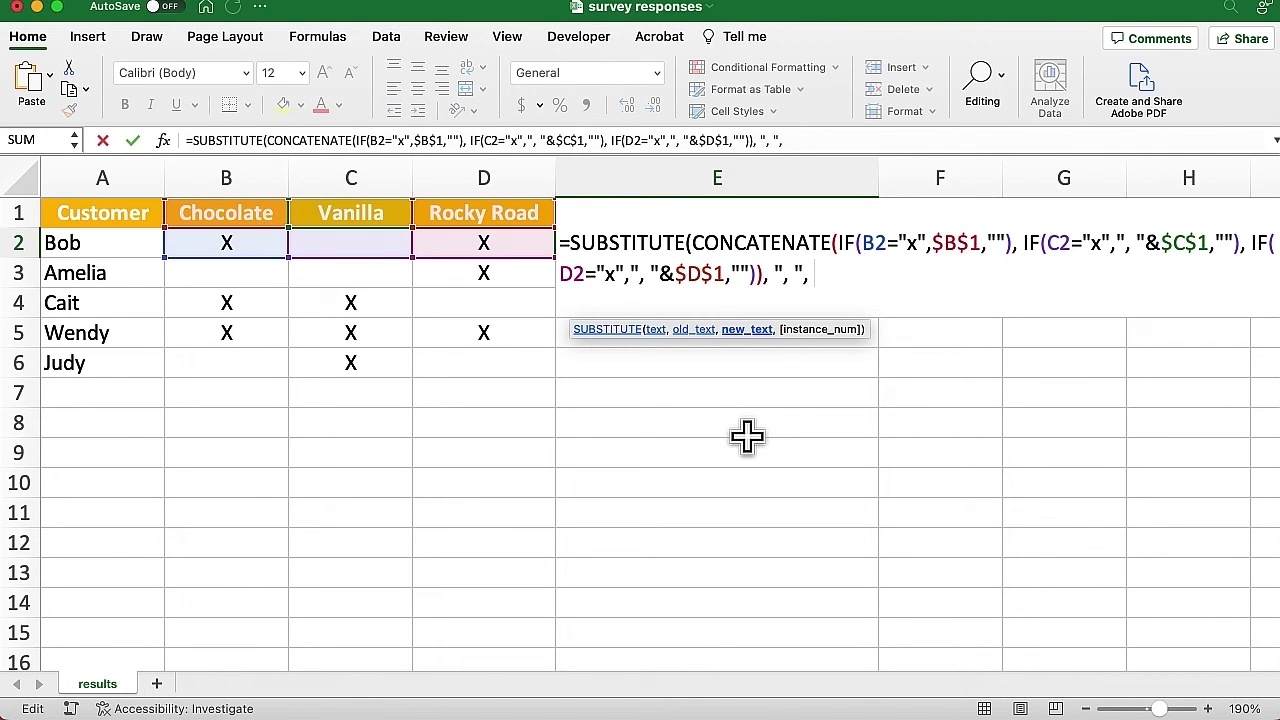
type(" \"\")")
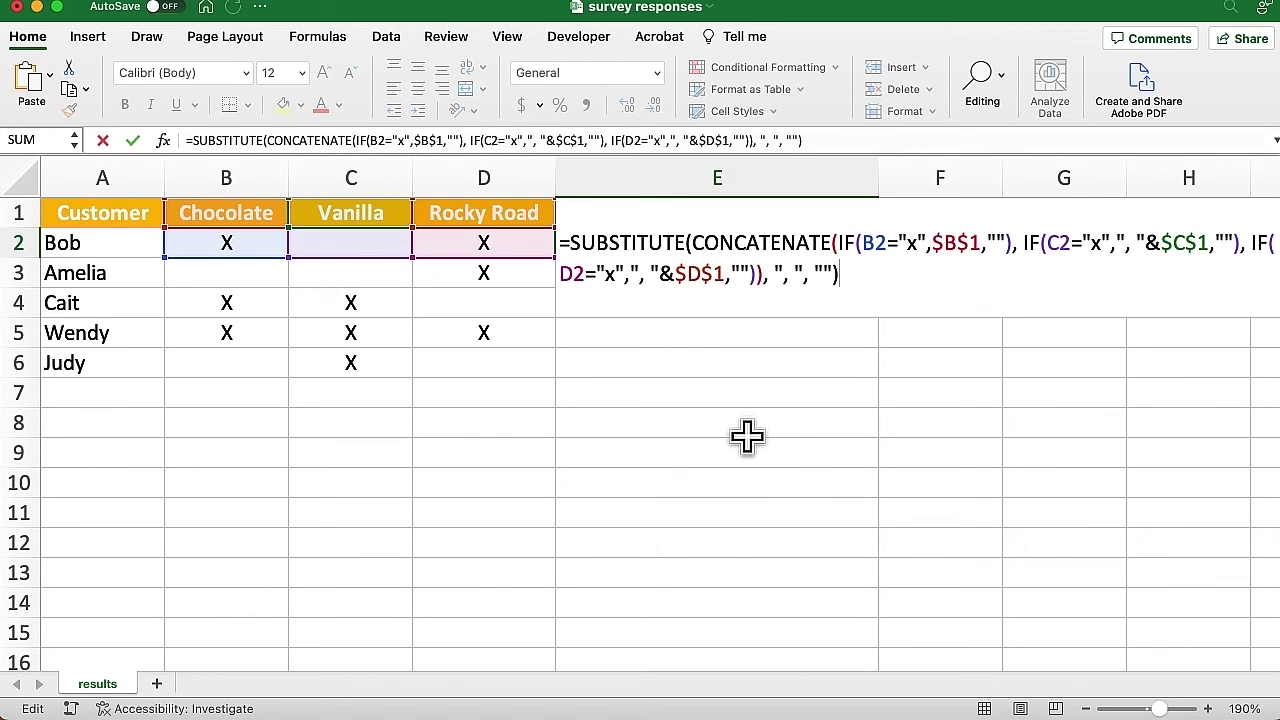
key("Return")
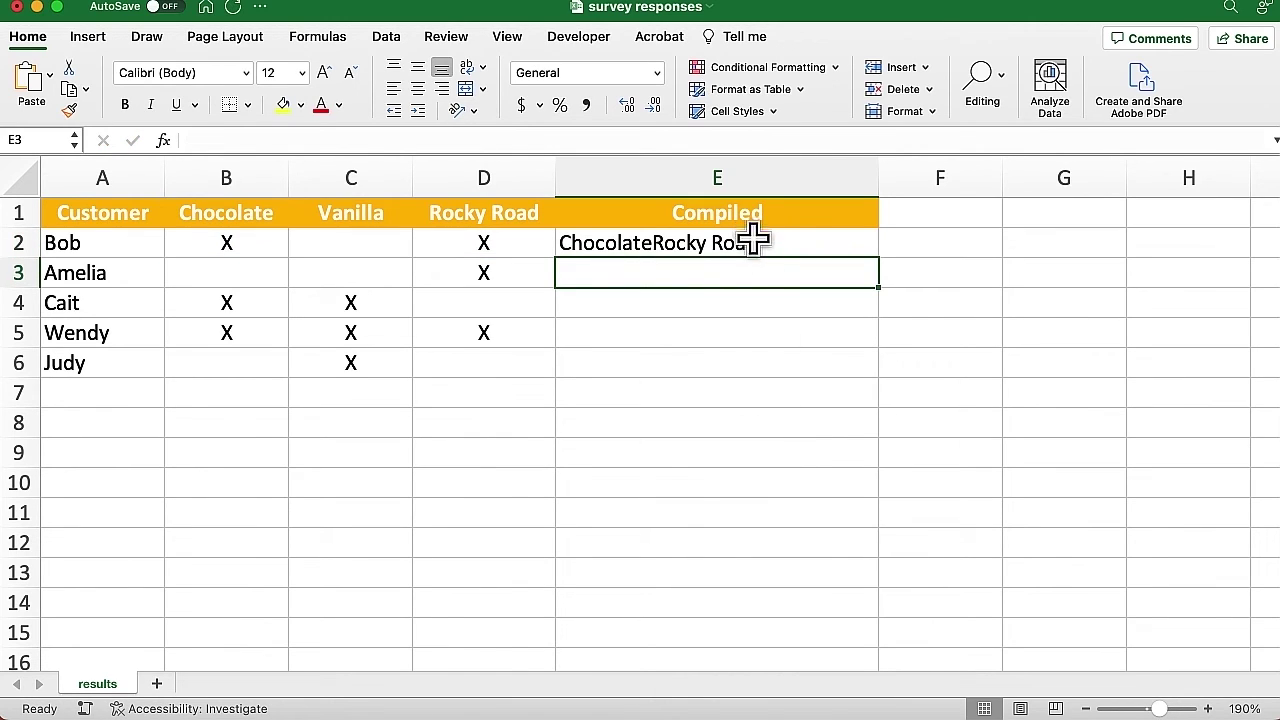
Step: Test the SUBSTITUTE formula by filling it from E2 down through E6, and undo the fill
left_click(752, 250)
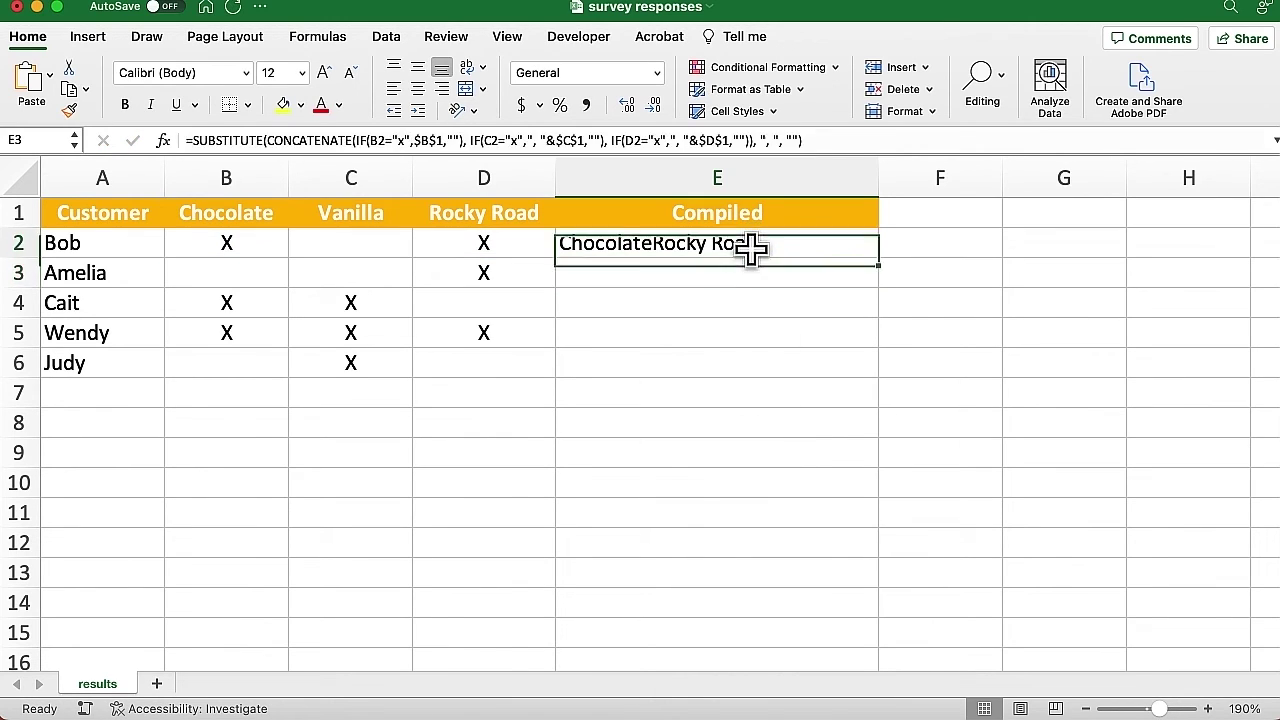
double_click(879, 262)
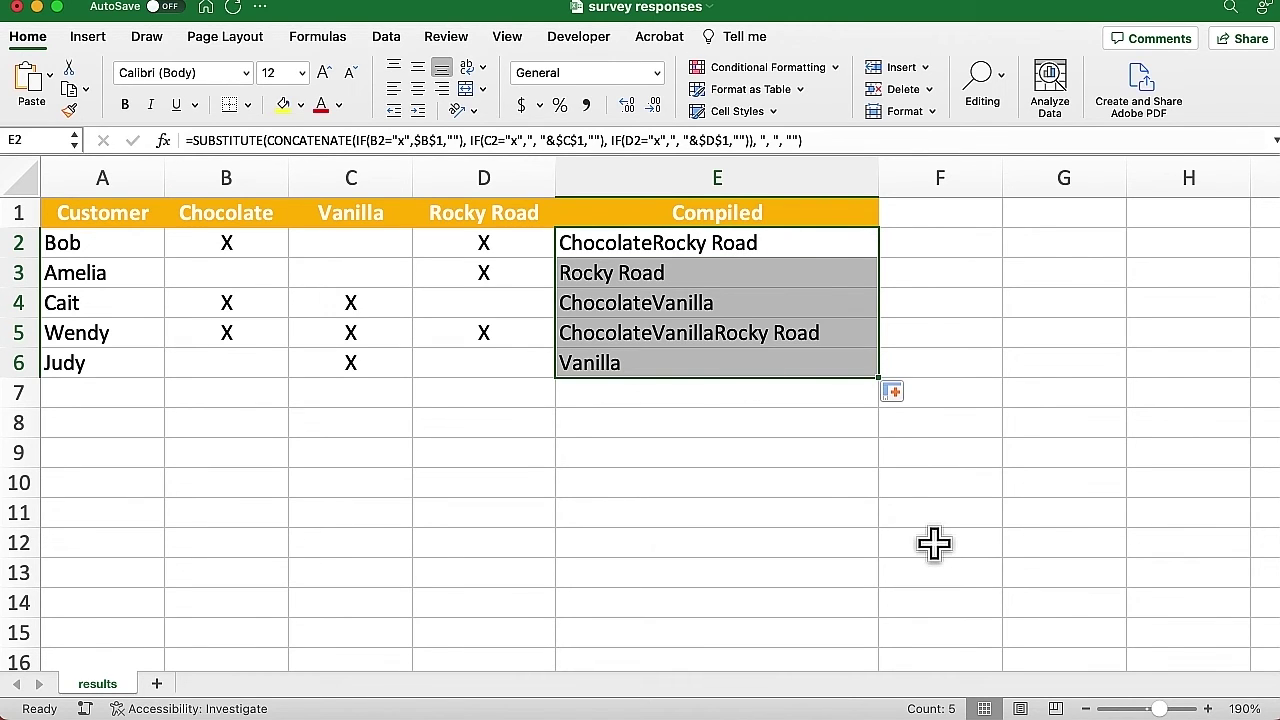
key("super+z")
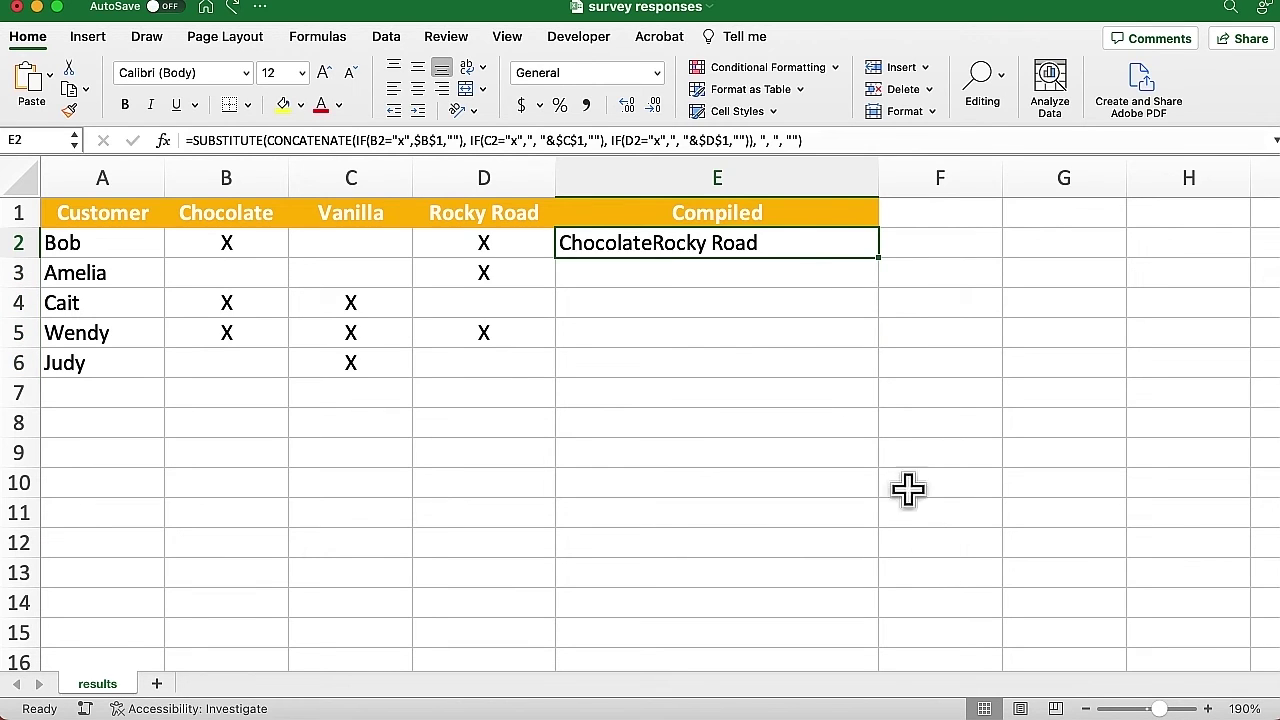
Step: Add 1 as the instance number argument of SUBSTITUTE in the E2 formula and commit it
double_click(770, 241)
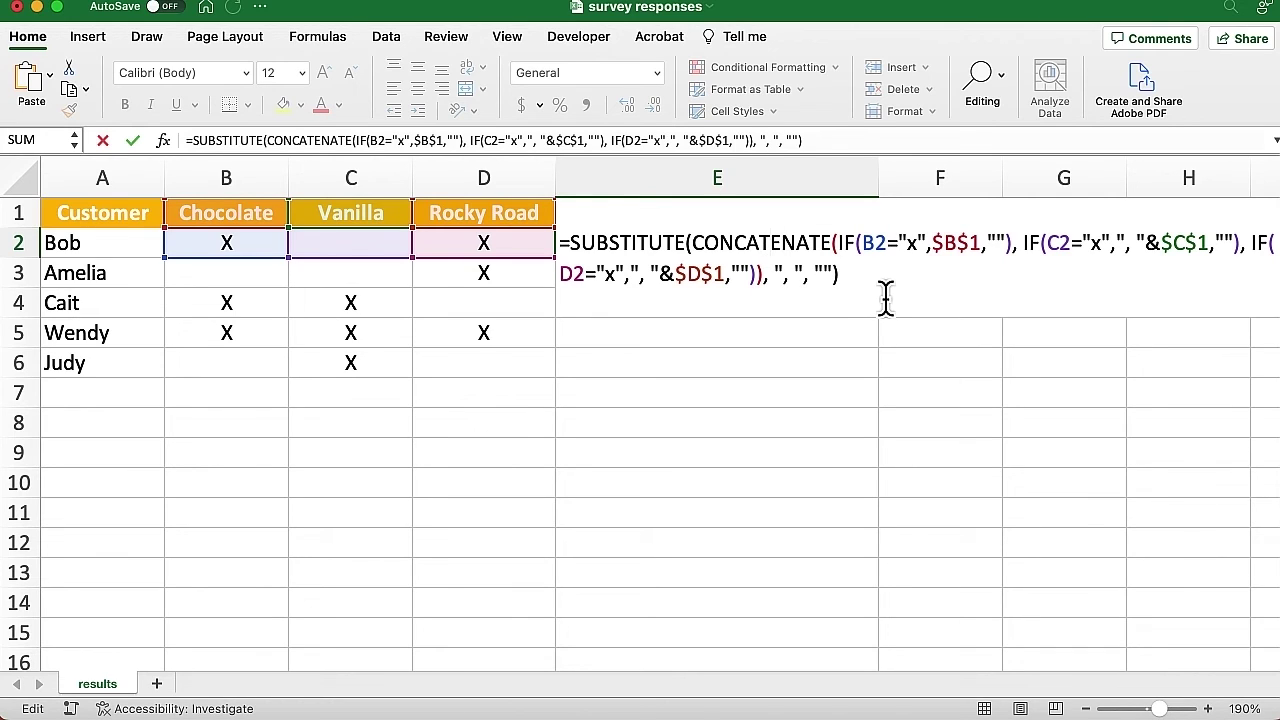
left_click(833, 277)
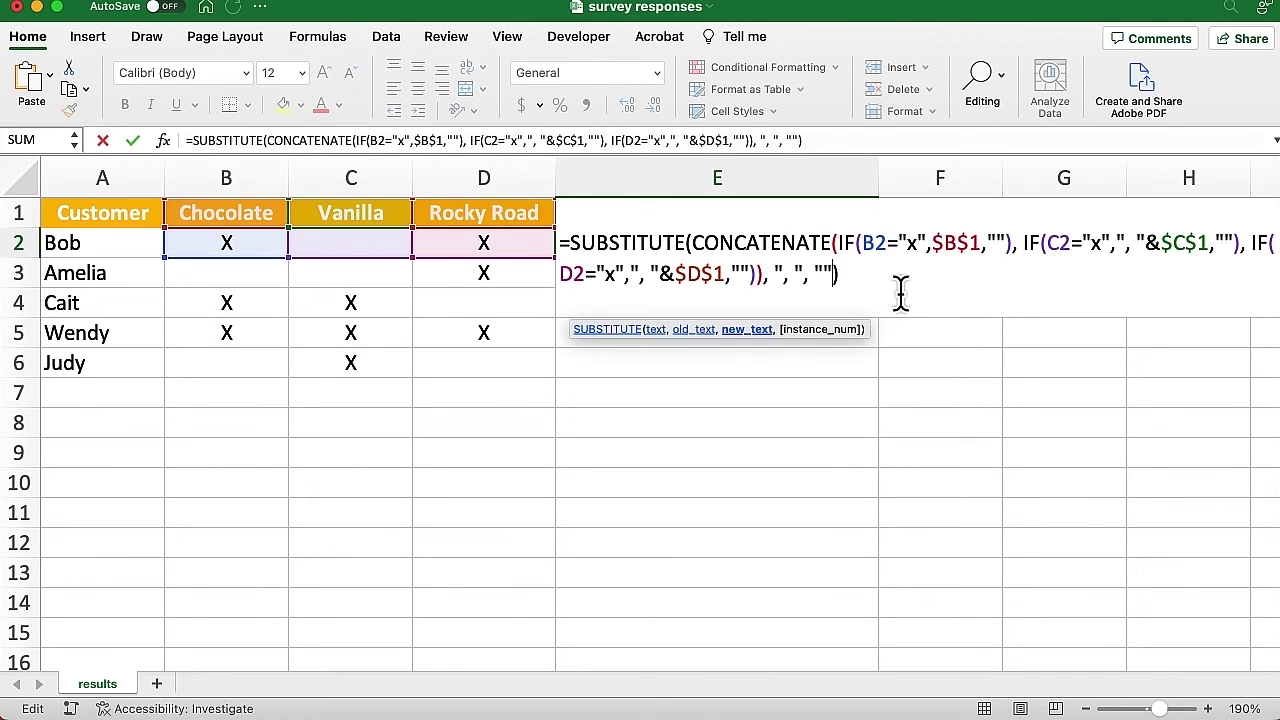
type(",")
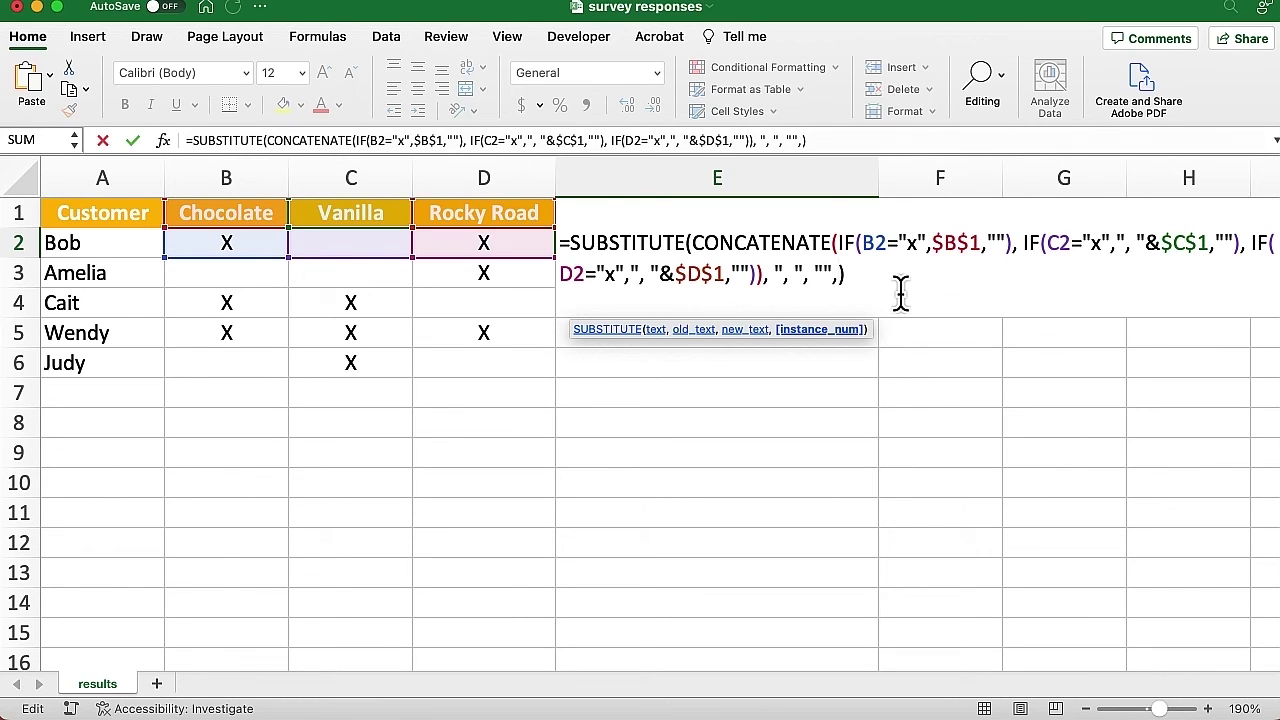
type("1")
key("Return")
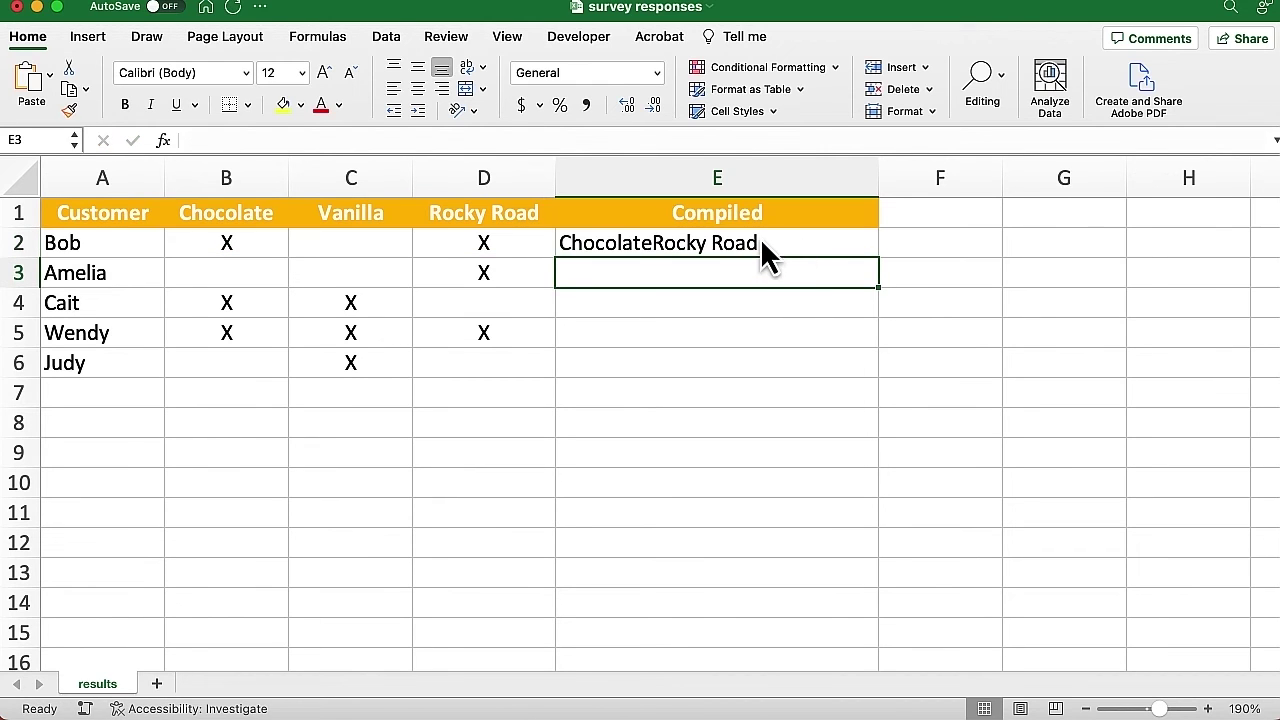
Step: Test the formula by filling it from E2 down through E6, and clear the copies from E3:E6
left_click(761, 240)
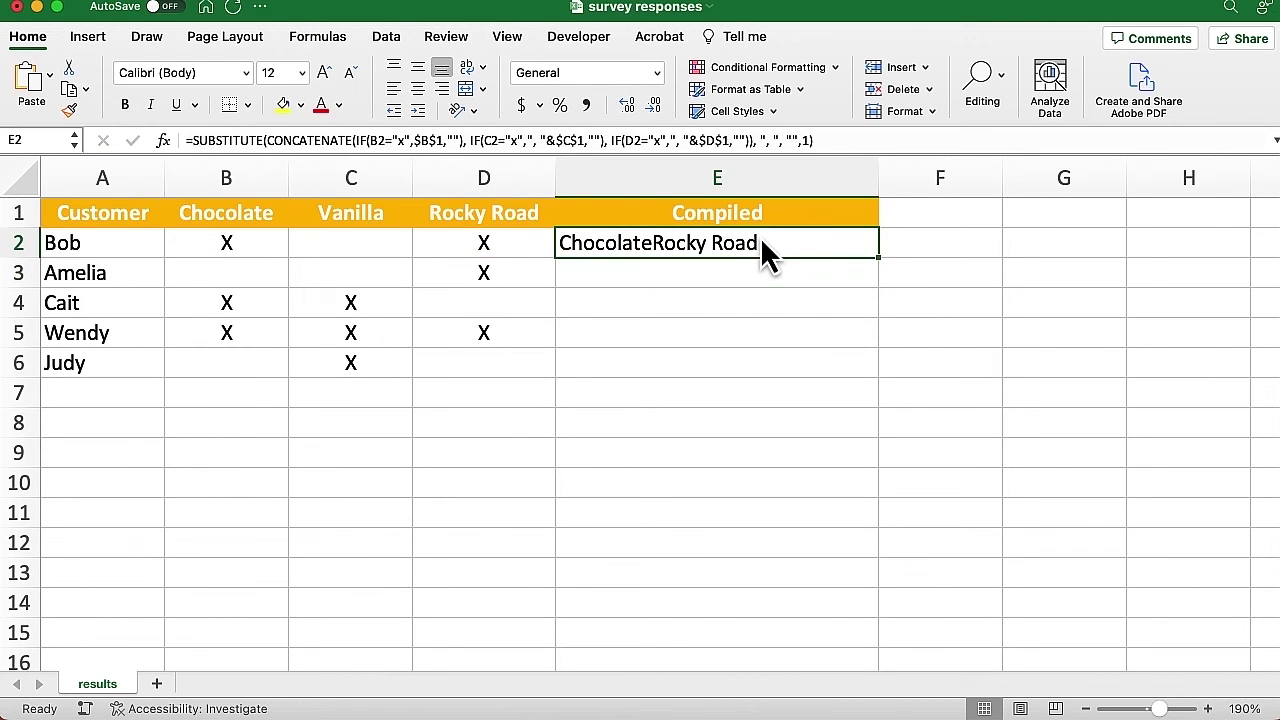
double_click(879, 257)
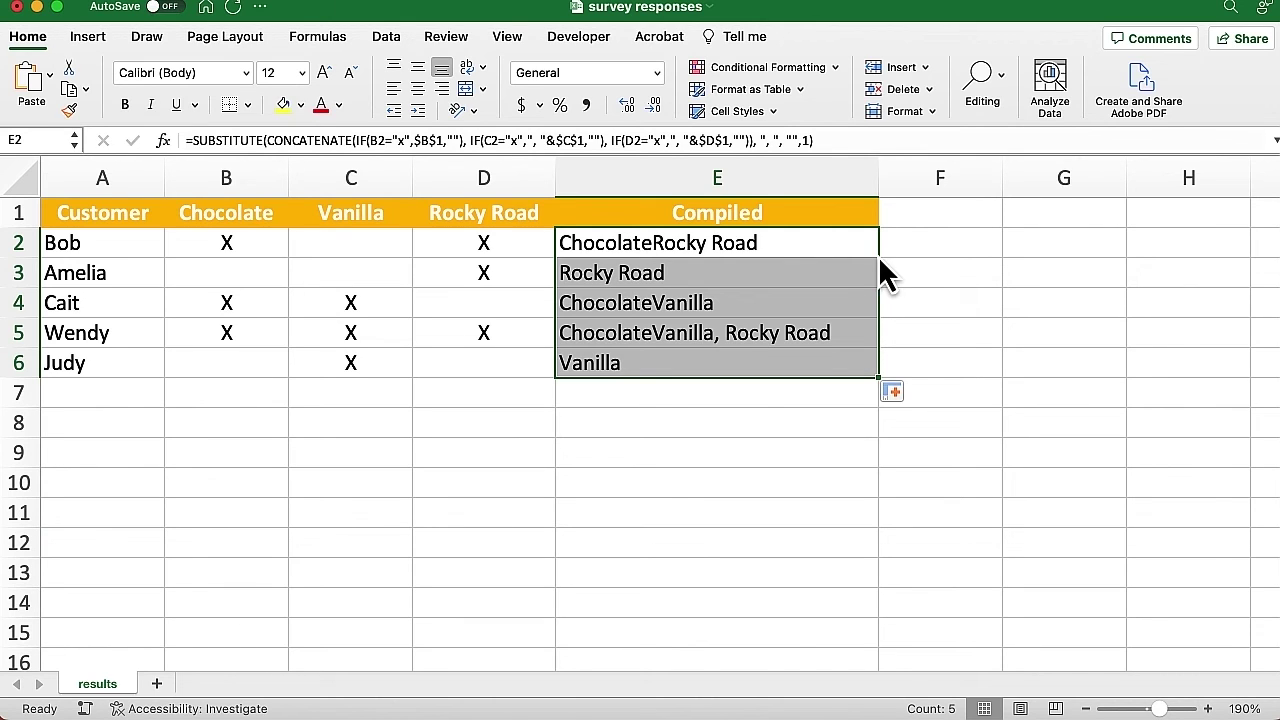
left_click(743, 274)
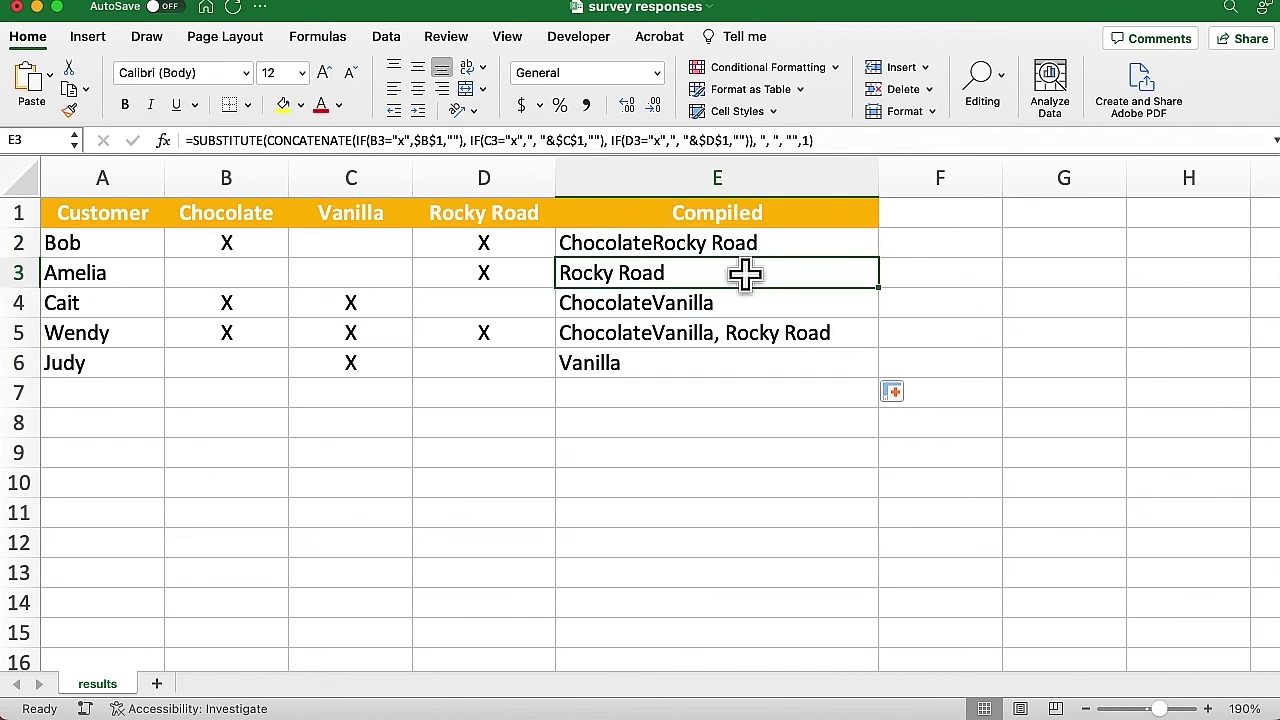
left_click_drag(745, 273, 749, 378)
key("Escape")
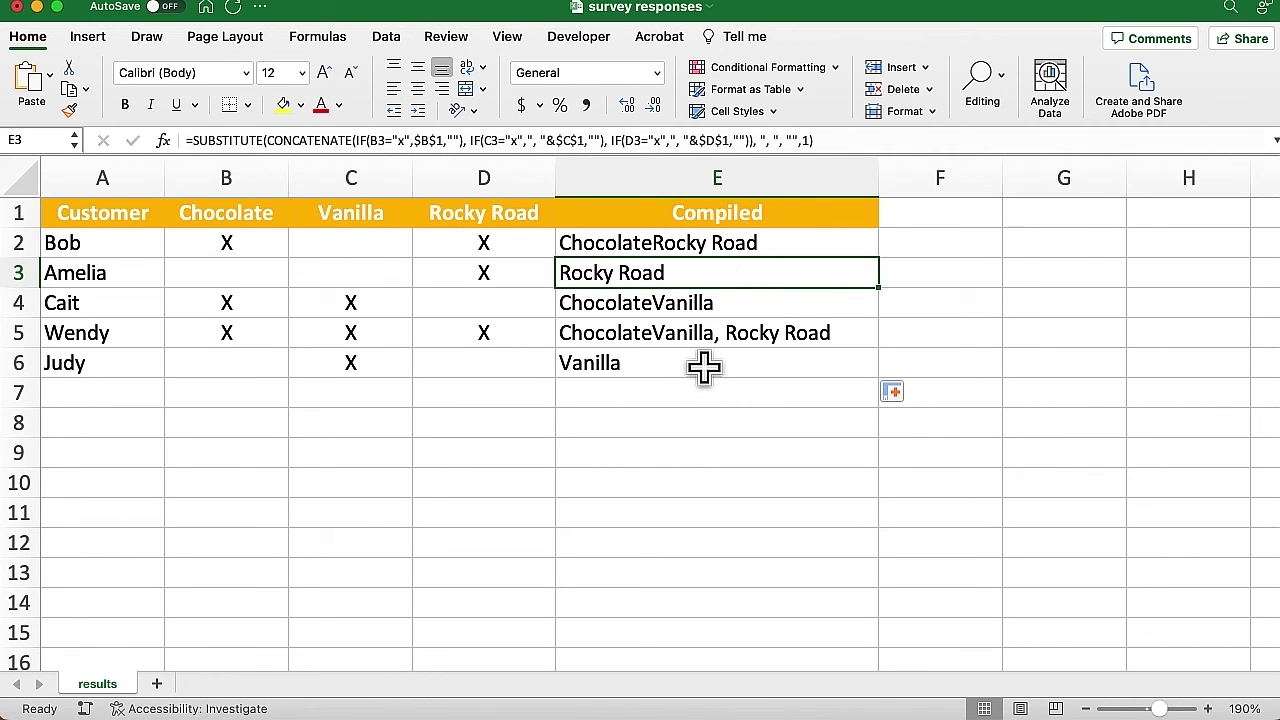
left_click(700, 363, "shift")
key("Delete")
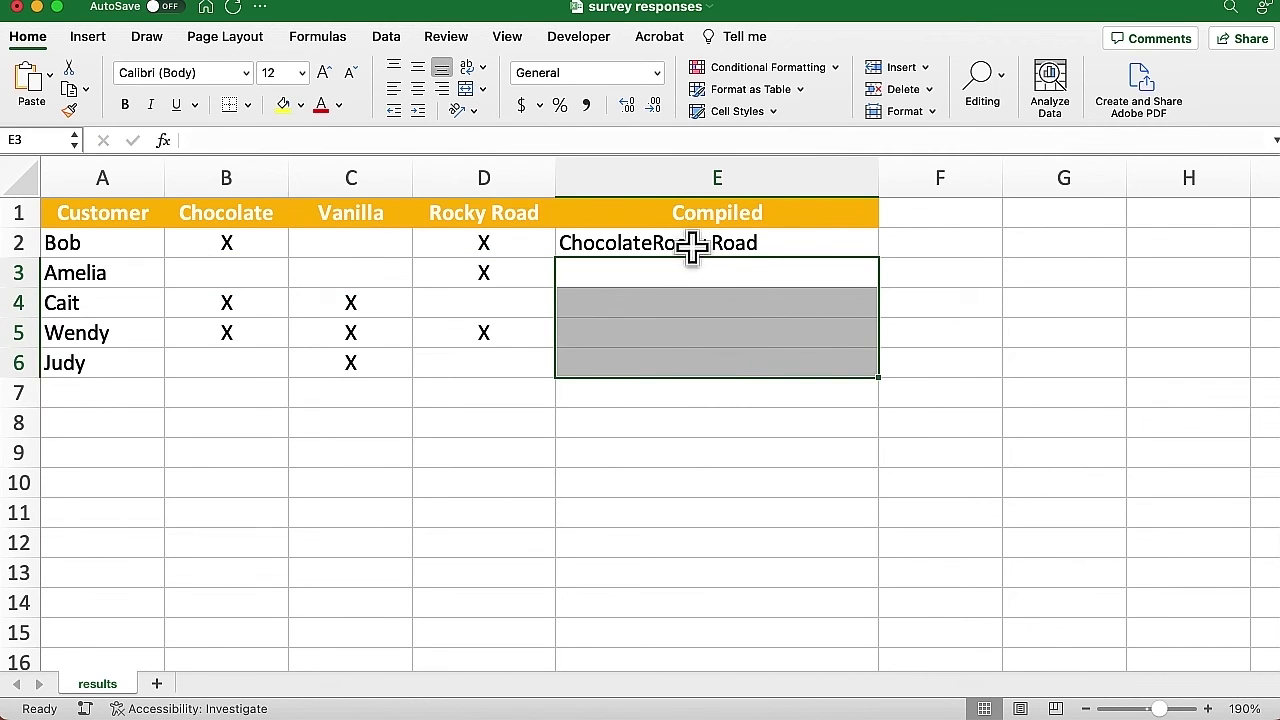
Step: Insert ", "& before $B$1 in the first IF of the E2 formula and commit it
double_click(680, 243)
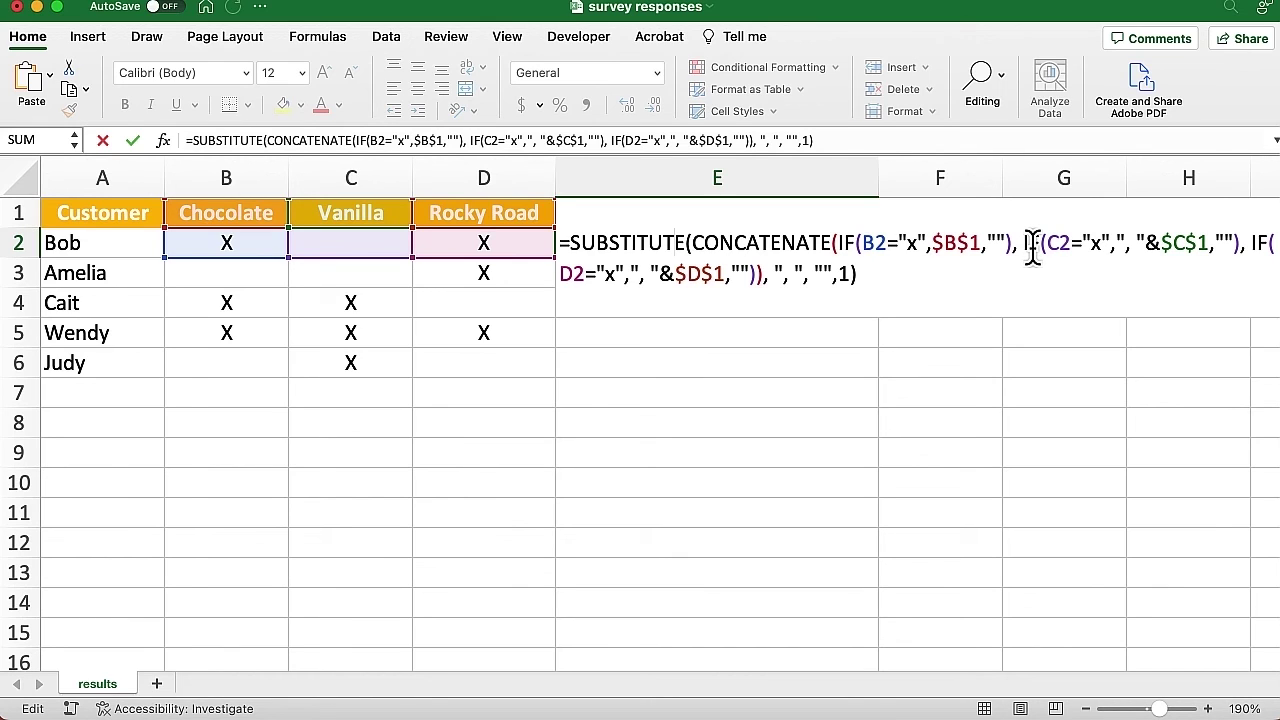
left_click(934, 245)
type("\"")
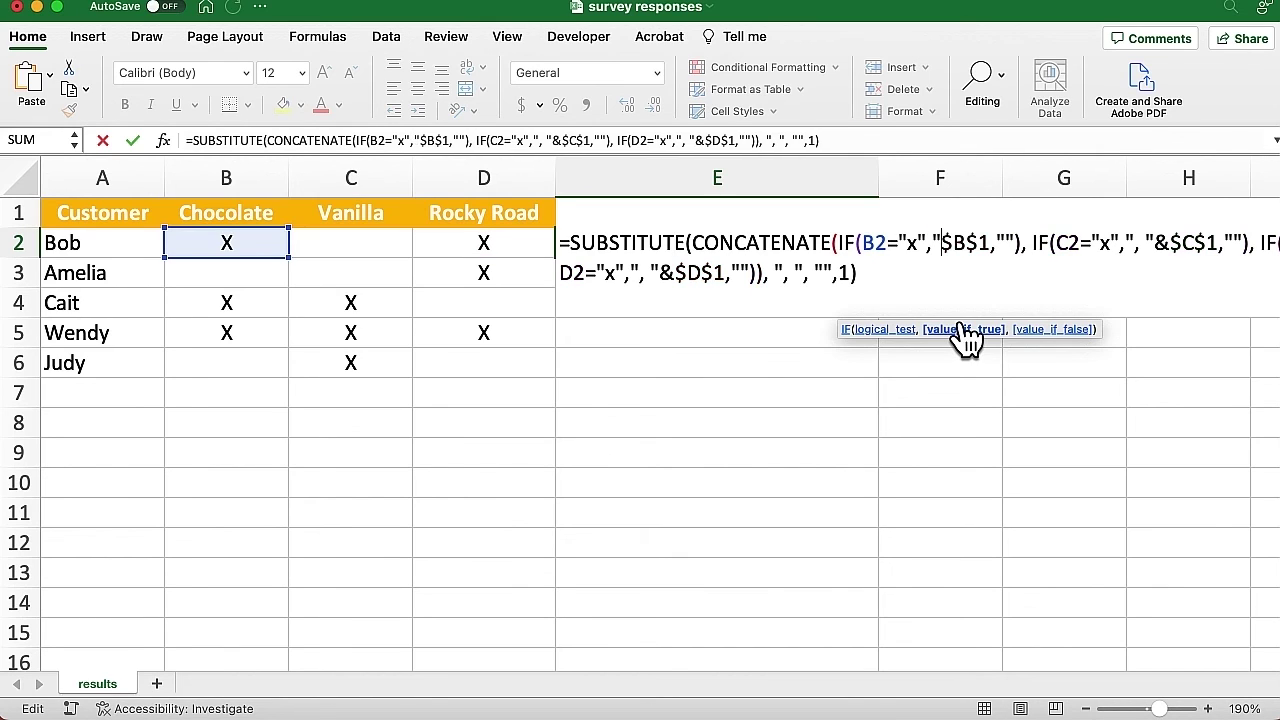
type(", ")
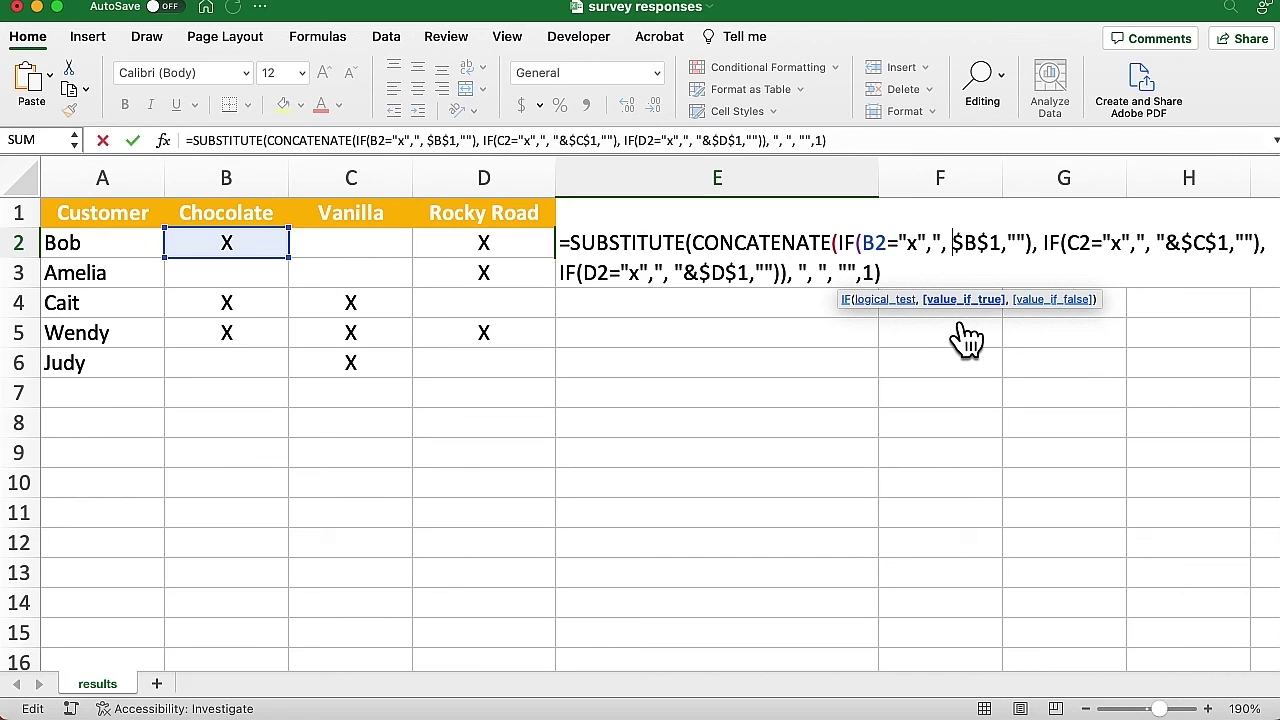
type("\"")
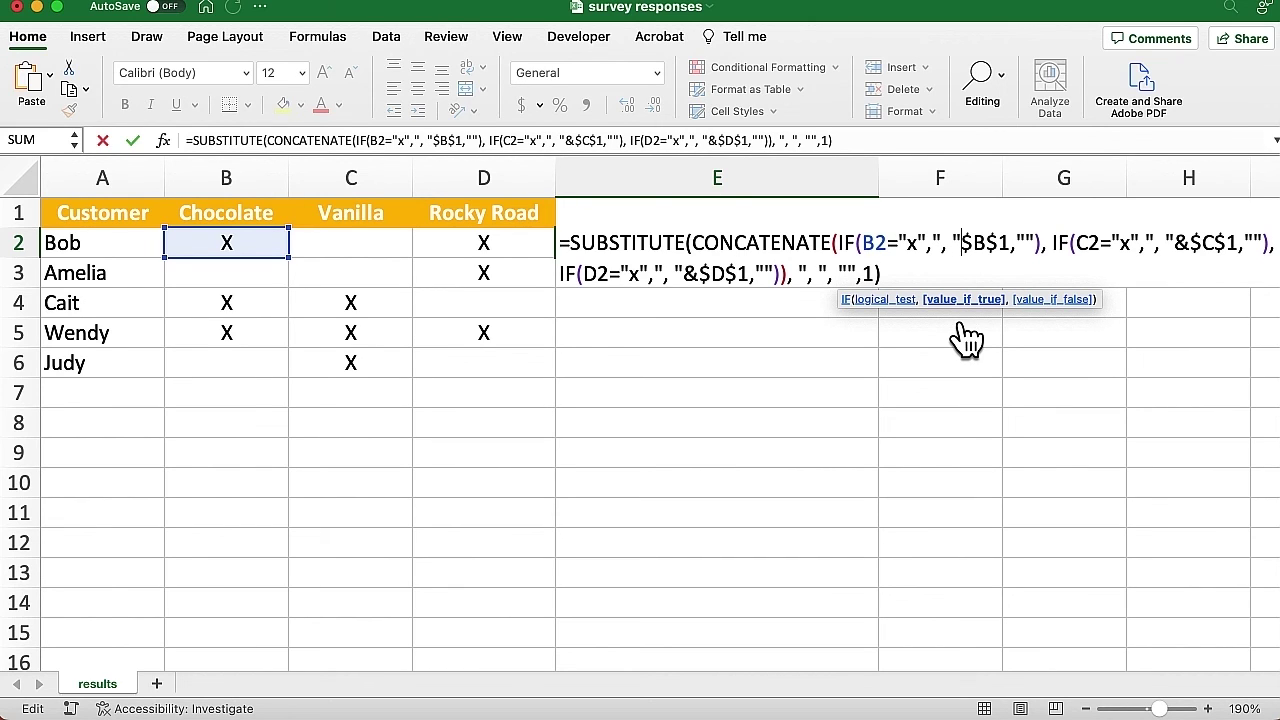
type("&")
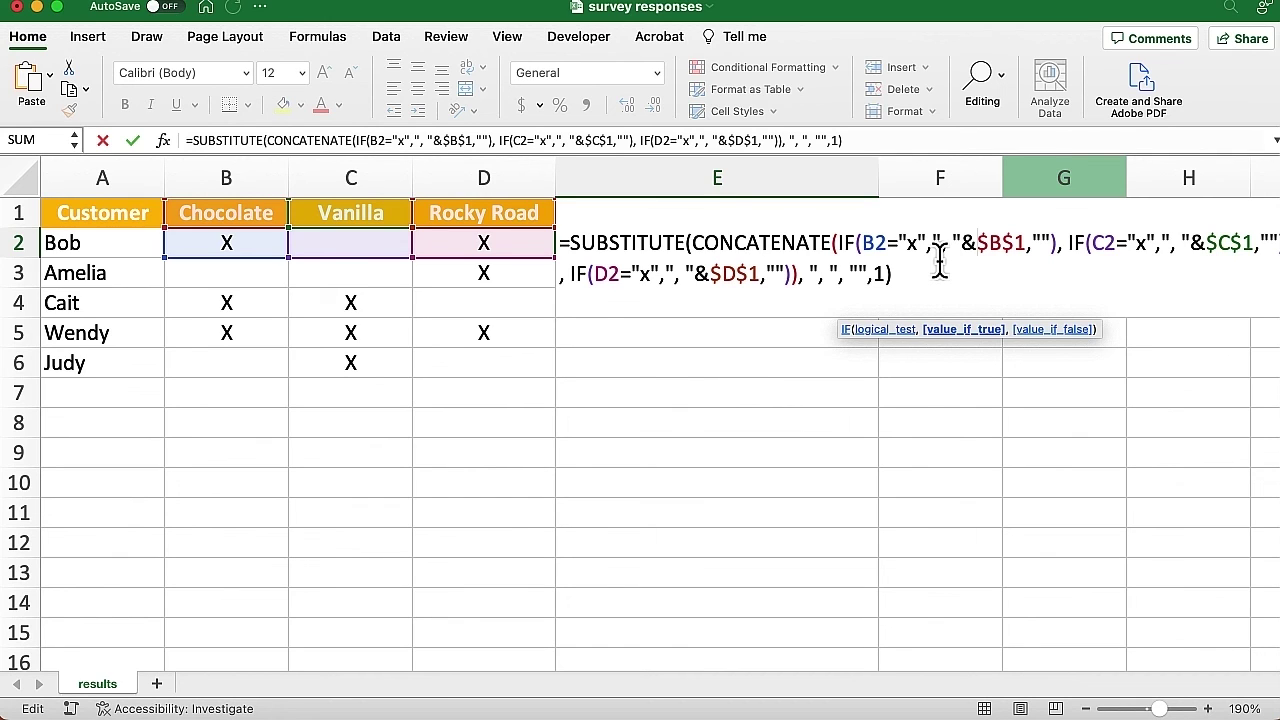
key("Return")
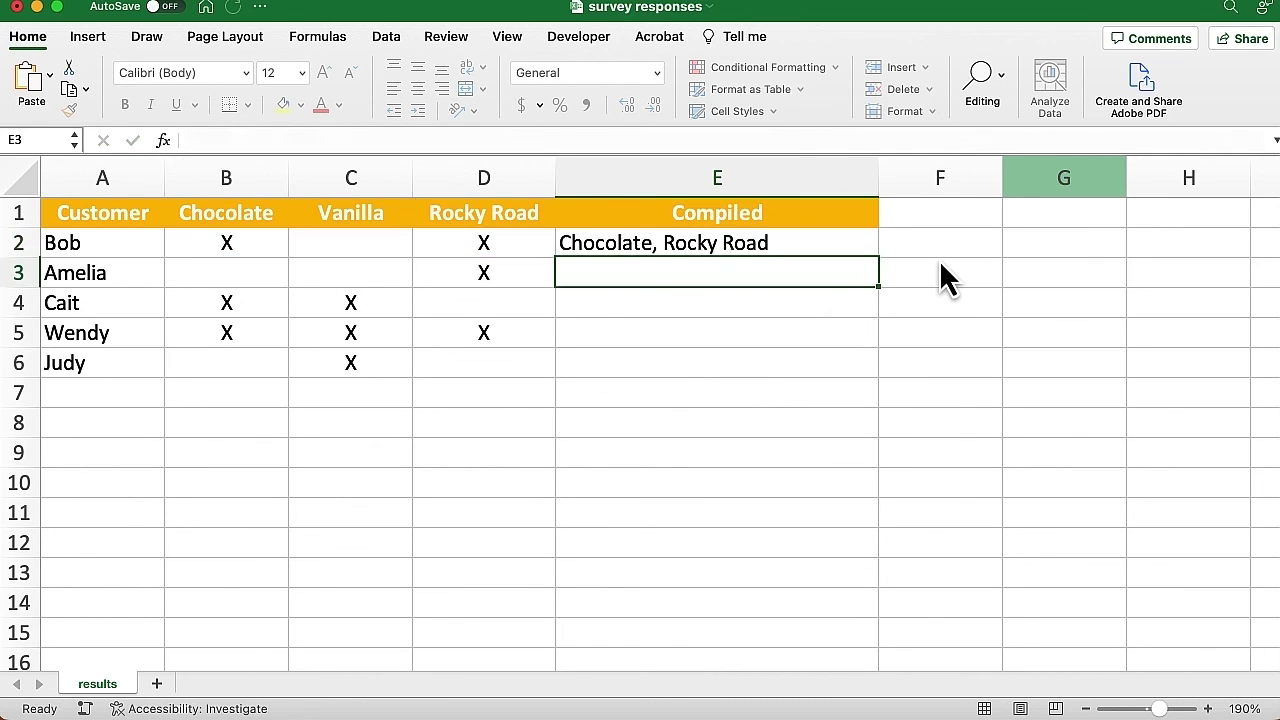
Step: Fill the corrected formula from E2 down through E6
left_click(706, 243)
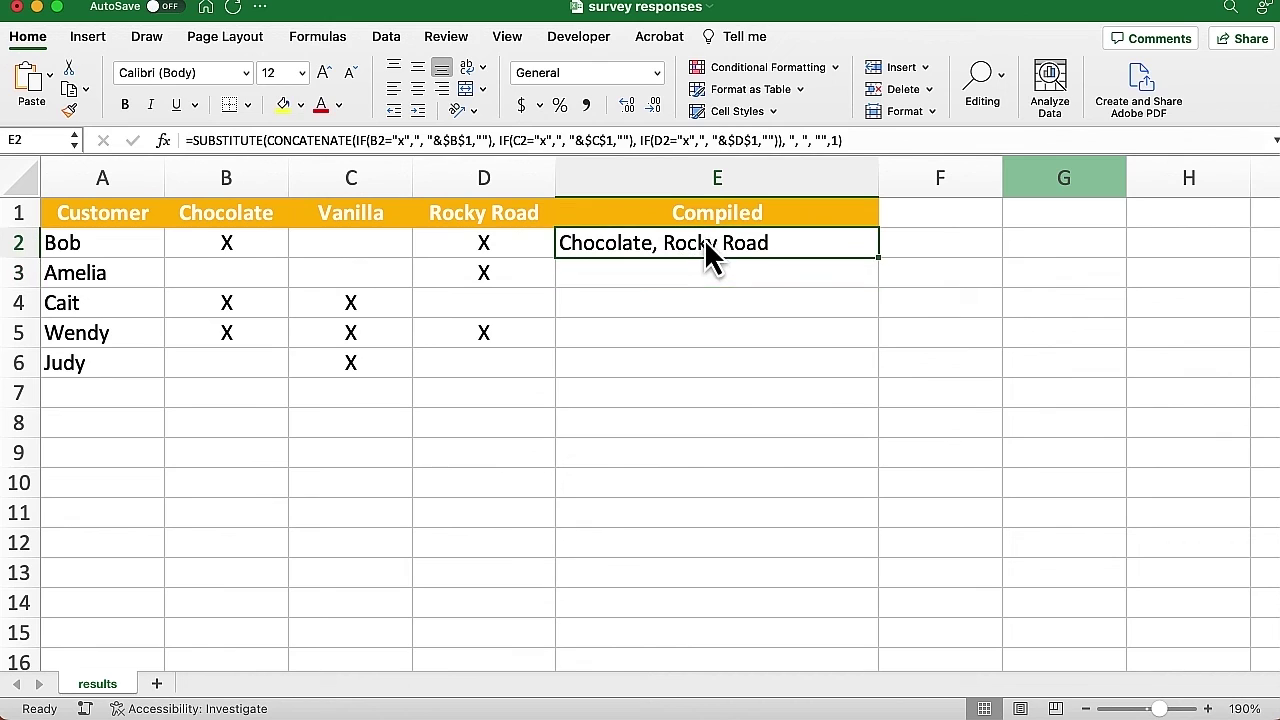
double_click(877, 257)
left_click(826, 251)
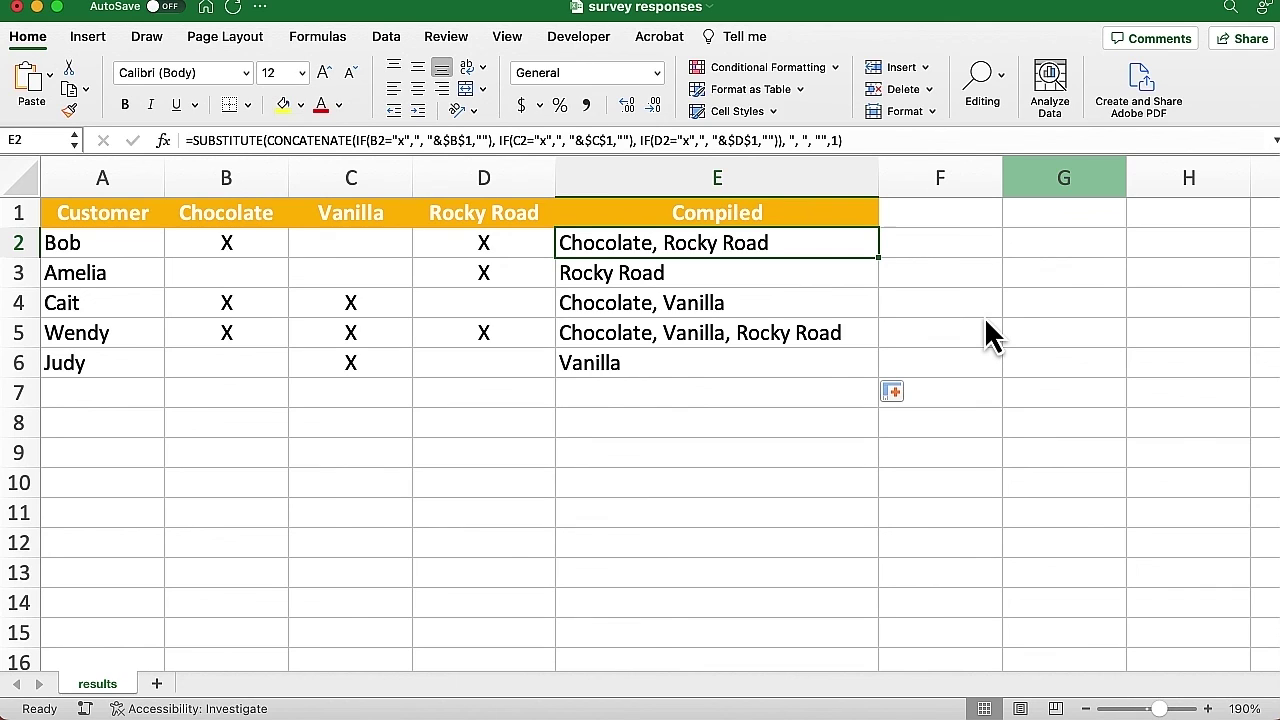
Step: Test the compiled formula by entering X in the Vanilla cell C2, and clear that mark again
left_click(341, 240)
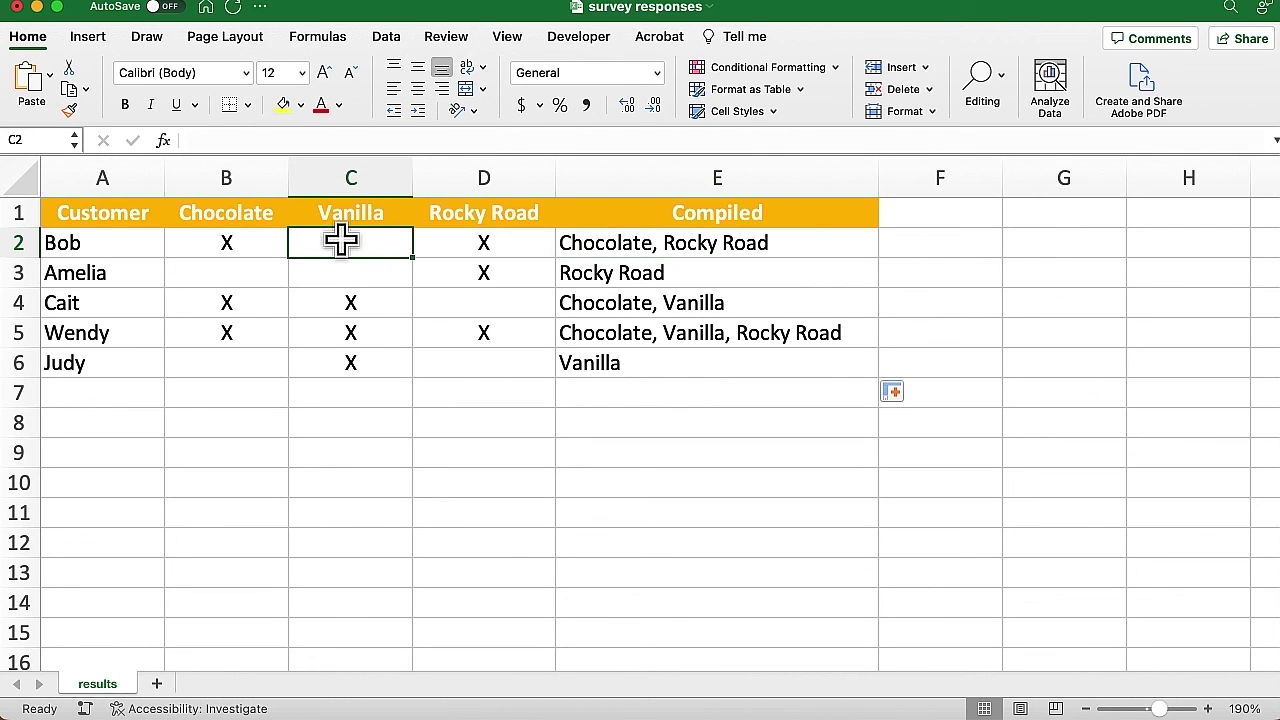
type("X")
key("Return")
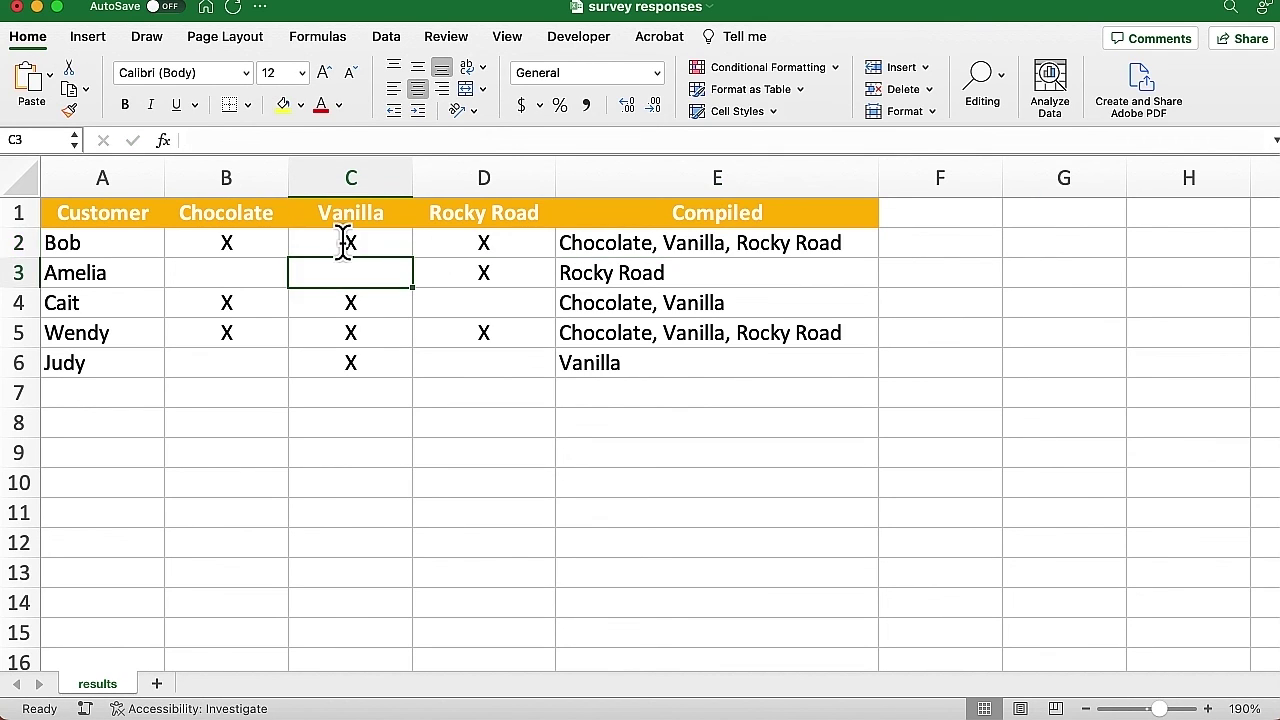
left_click(368, 237)
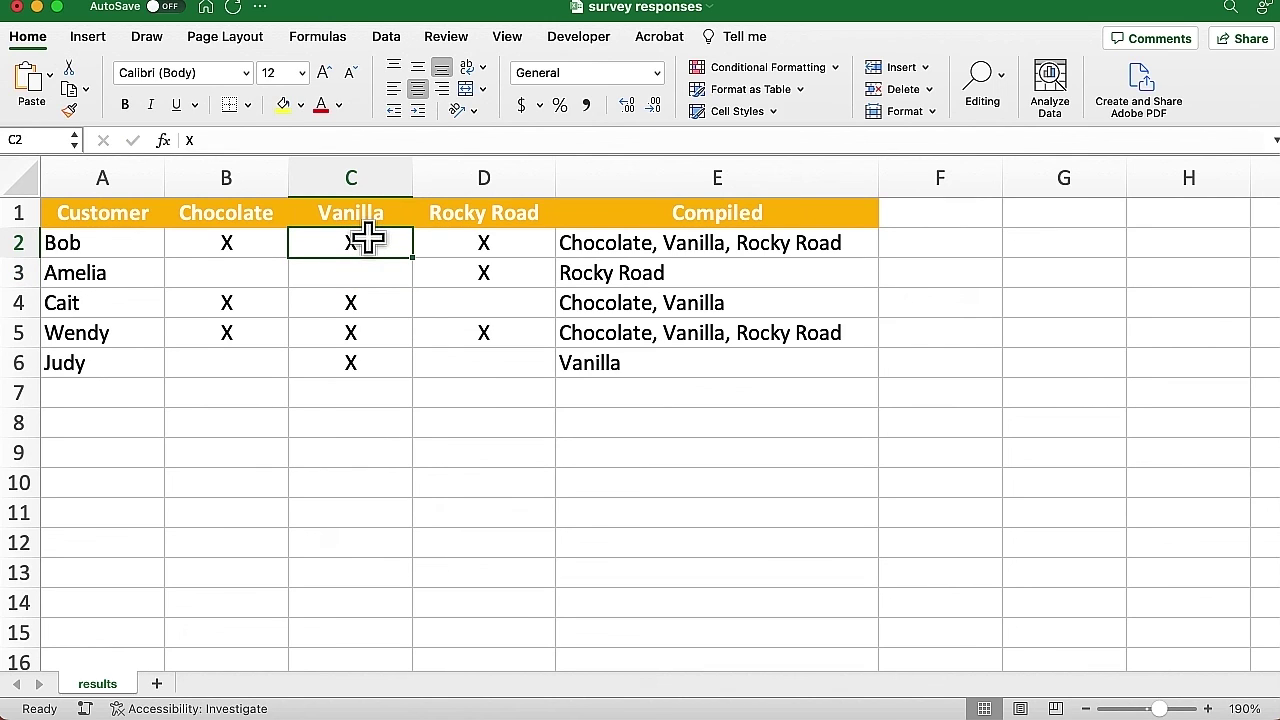
key("BackSpace")
Step: Test the last customer's formula by entering X in the Chocolate cell B6, and clear that mark again
left_click(233, 360)
type("X")
key("Return")
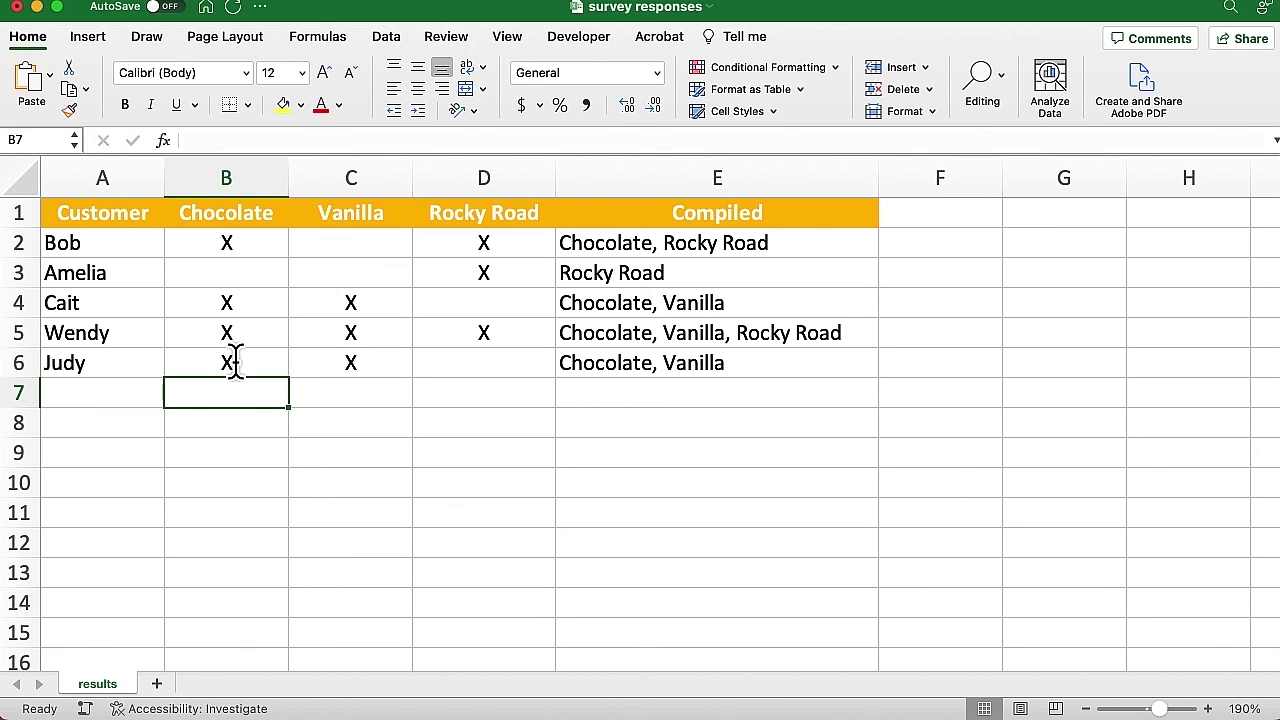
left_click(233, 362)
key("BackSpace")
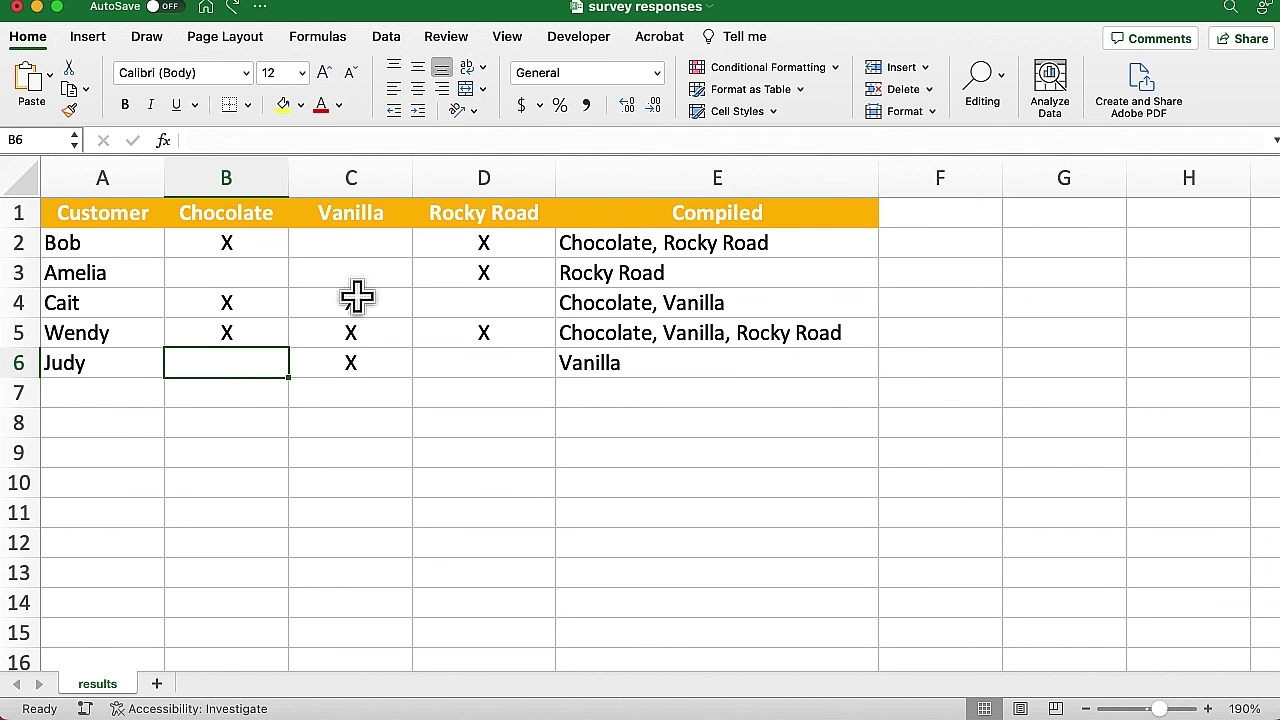
Step: Test the formula in row 3 by entering X in the Vanilla cell C3, and clear that mark again
left_click(350, 273)
type("X")
key("Return")
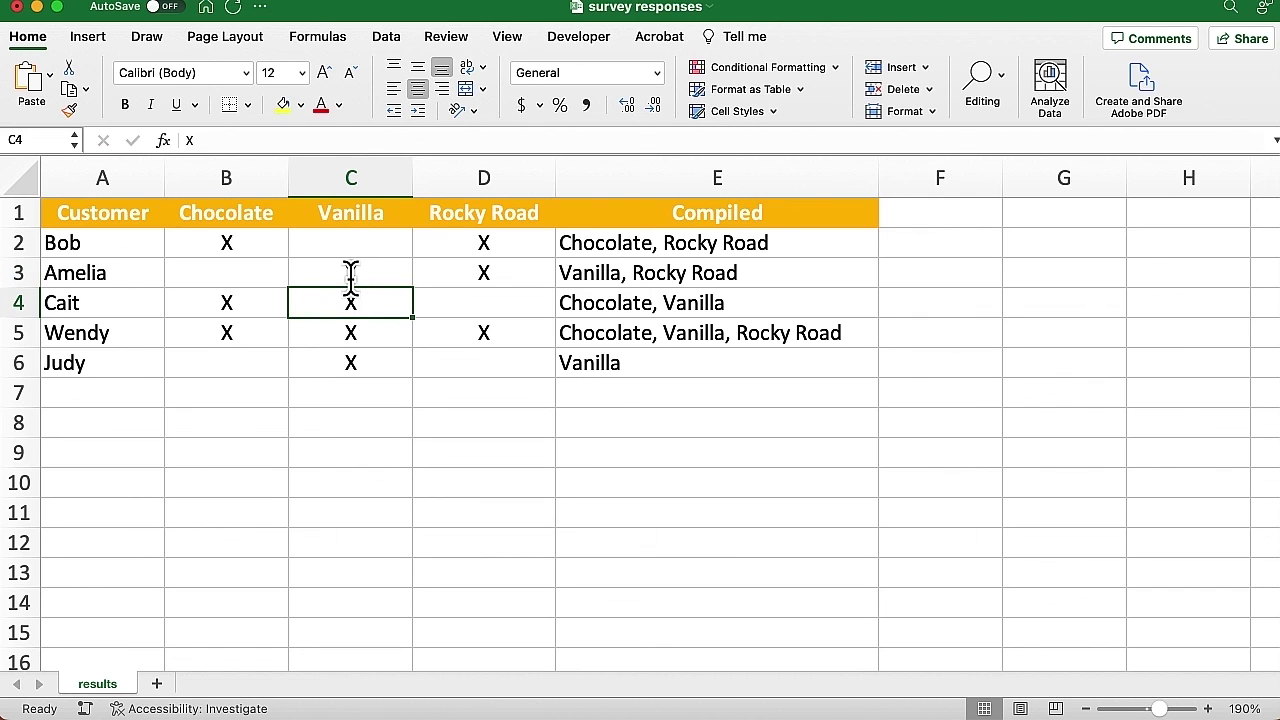
left_click(351, 280)
key("BackSpace")
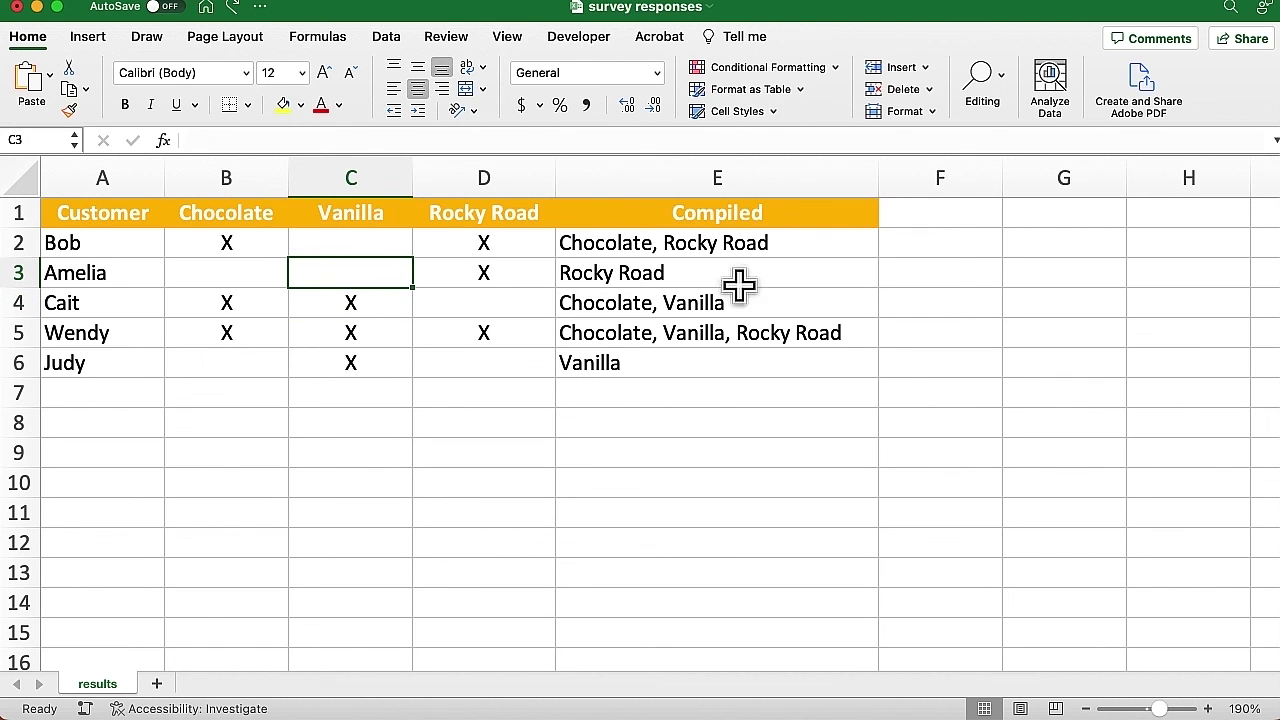